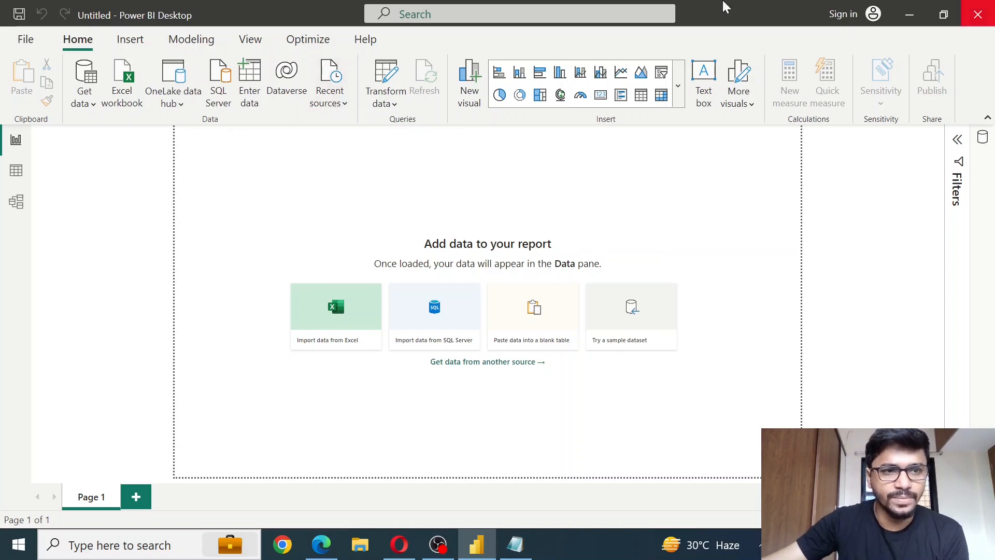
{"action": "left_click", "coordinate": [90, 107]}
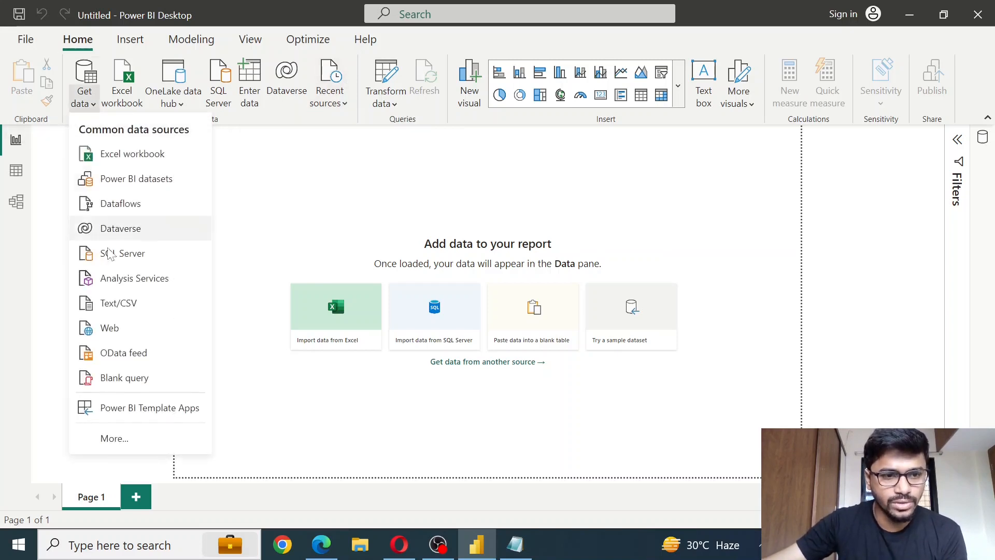
{"action": "left_click", "coordinate": [106, 330]}
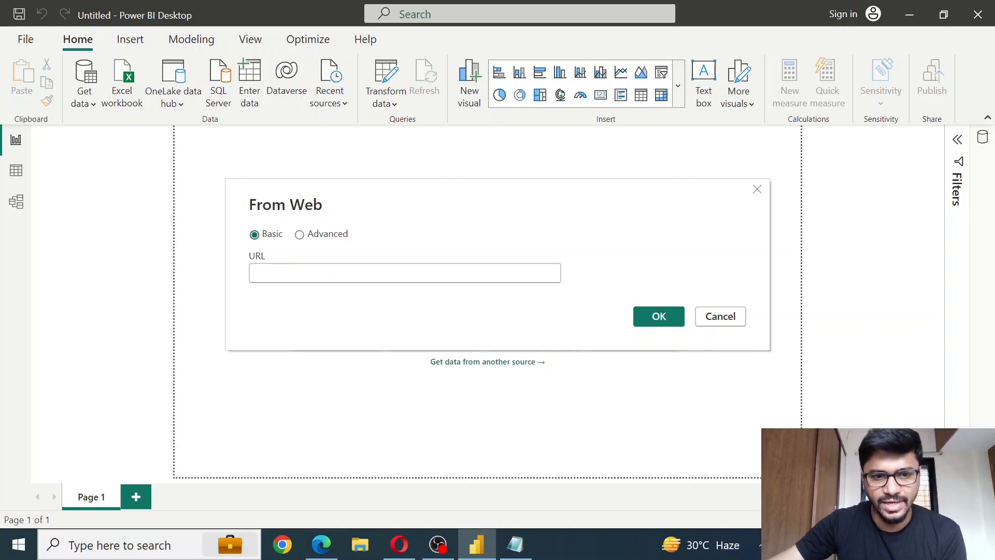
{"action": "right_click", "coordinate": [275, 273]}
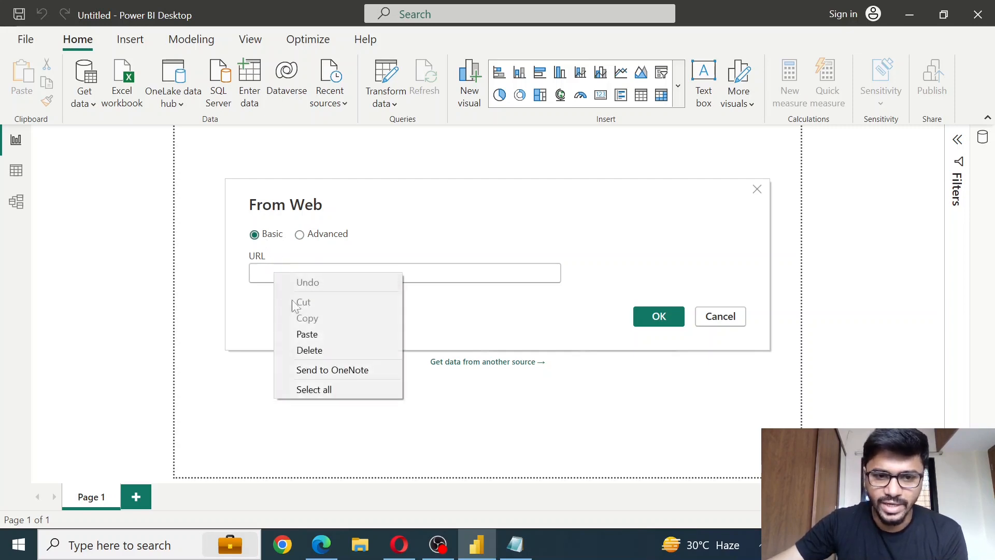
{"action": "left_click", "coordinate": [307, 335]}
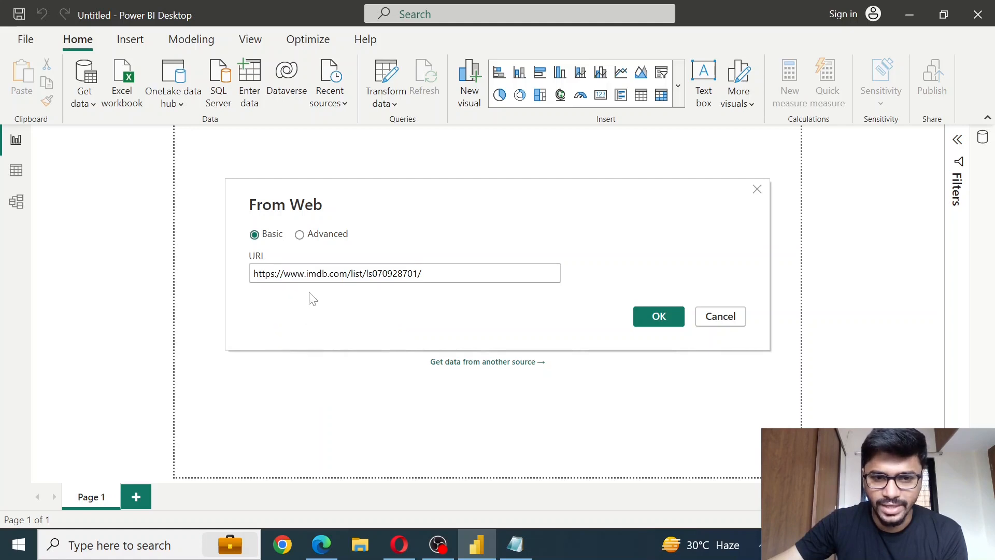
{"action": "left_click", "coordinate": [655, 325]}
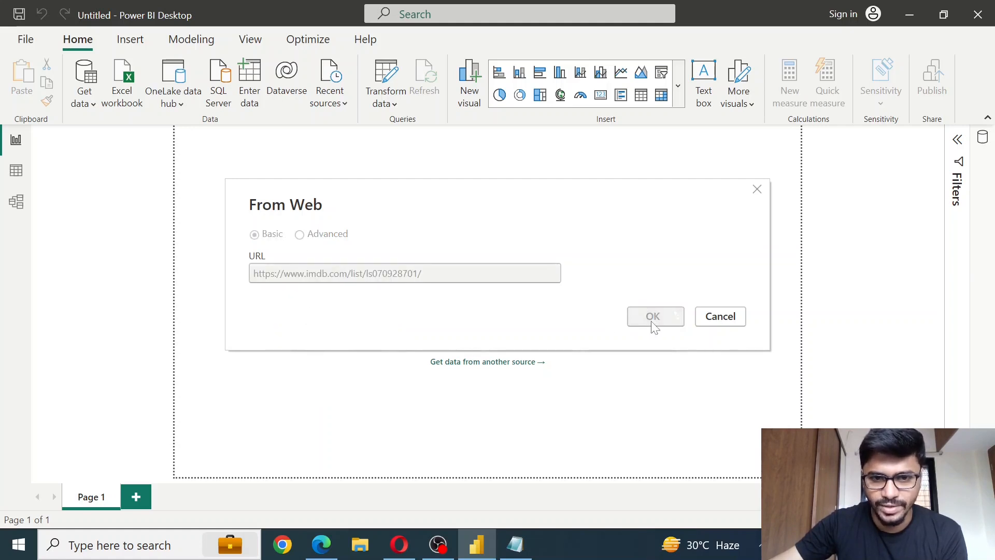
{"action": "left_click", "coordinate": [331, 541]}
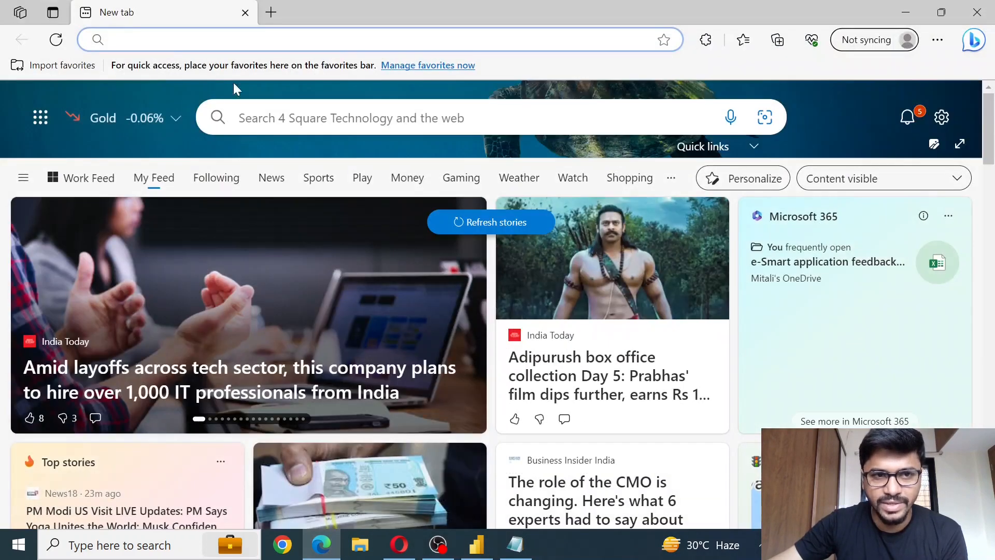
{"action": "right_click", "coordinate": [189, 40]}
{"action": "left_click", "coordinate": [259, 183]}
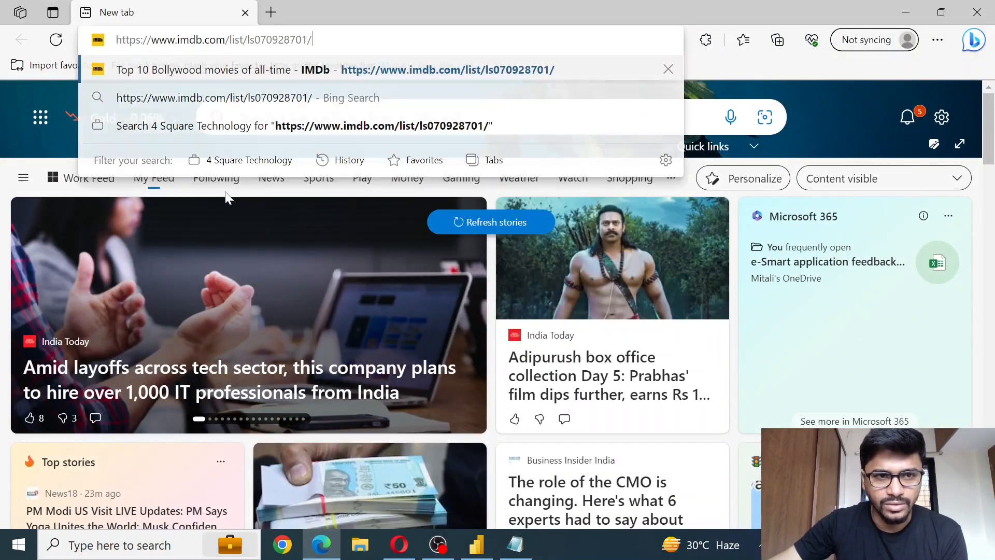
{"action": "key", "text": "Return"}
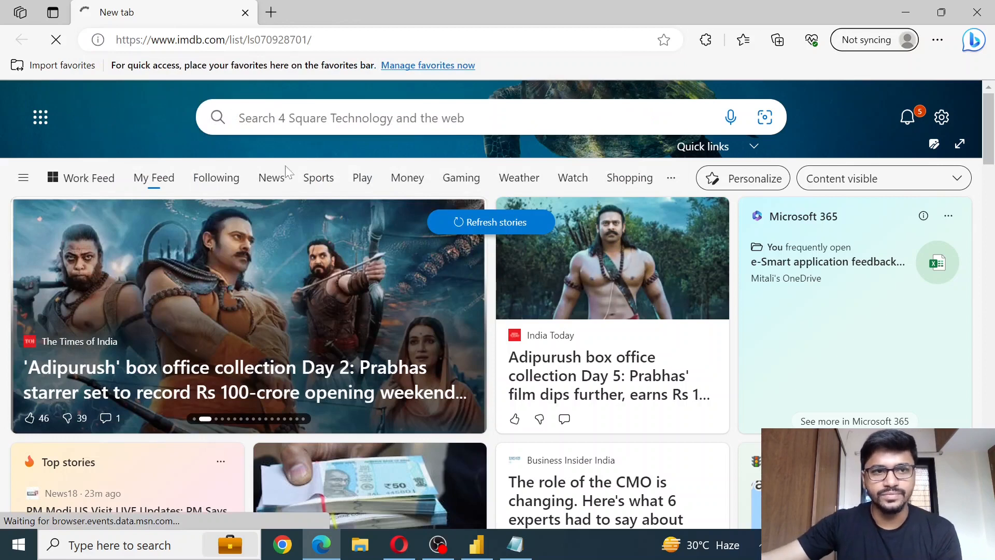
{"action": "scroll", "coordinate": [307, 150], "scroll_direction": "down", "scroll_amount": 4}
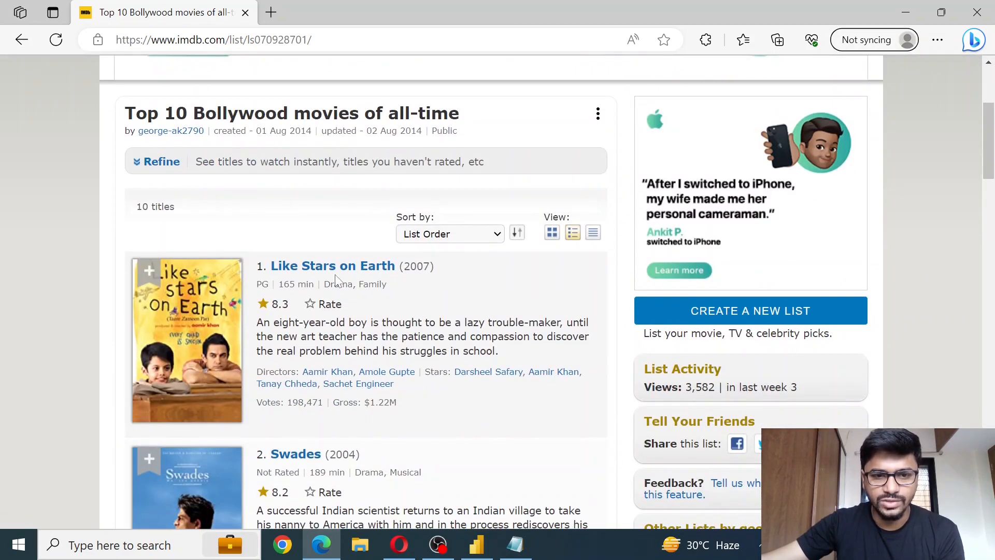
{"action": "scroll", "coordinate": [338, 285], "scroll_direction": "down", "scroll_amount": 3}
{"action": "scroll", "coordinate": [338, 285], "scroll_direction": "down", "scroll_amount": 20}
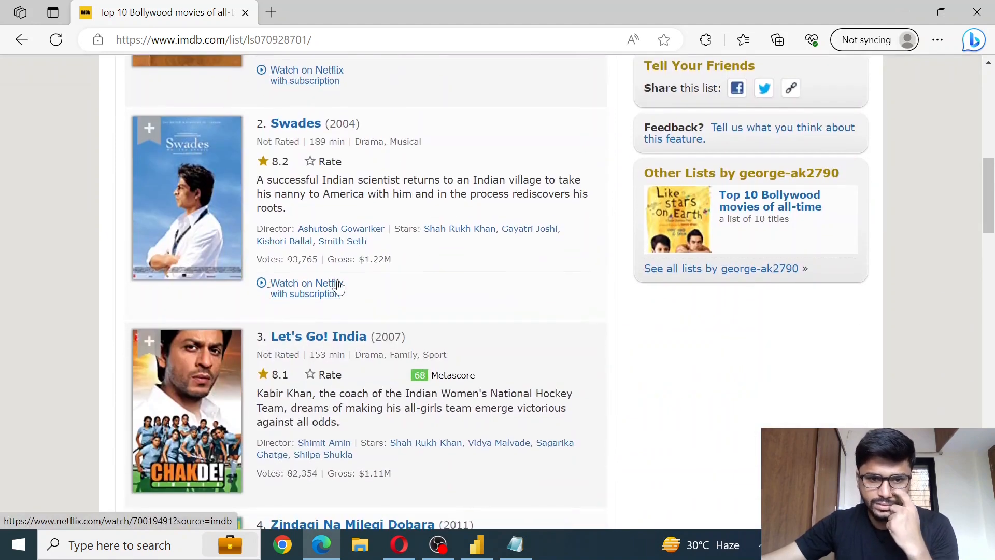
{"action": "scroll", "coordinate": [338, 285], "scroll_direction": "down", "scroll_amount": 10}
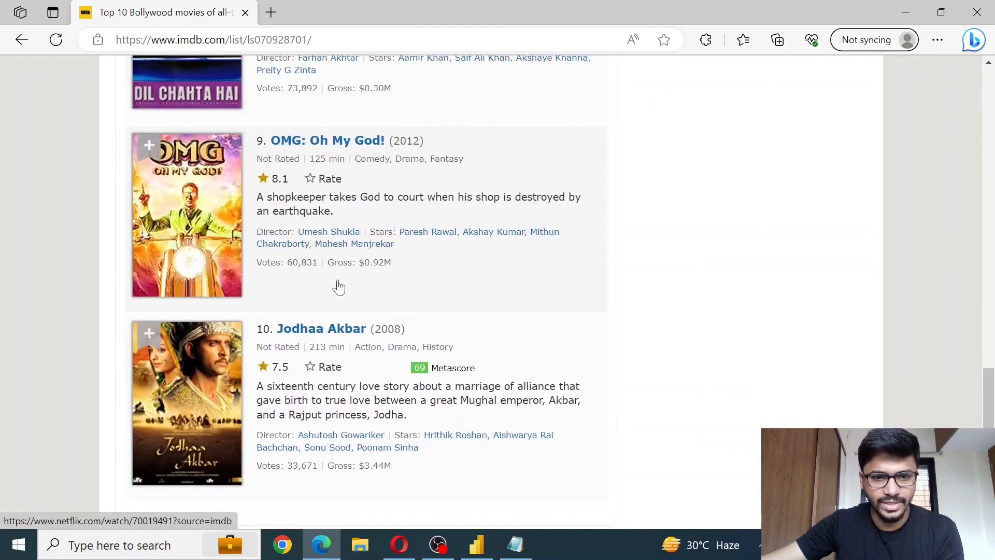
{"action": "scroll", "coordinate": [338, 285], "scroll_direction": "up", "scroll_amount": 5}
{"action": "scroll", "coordinate": [337, 284], "scroll_direction": "up", "scroll_amount": 14}
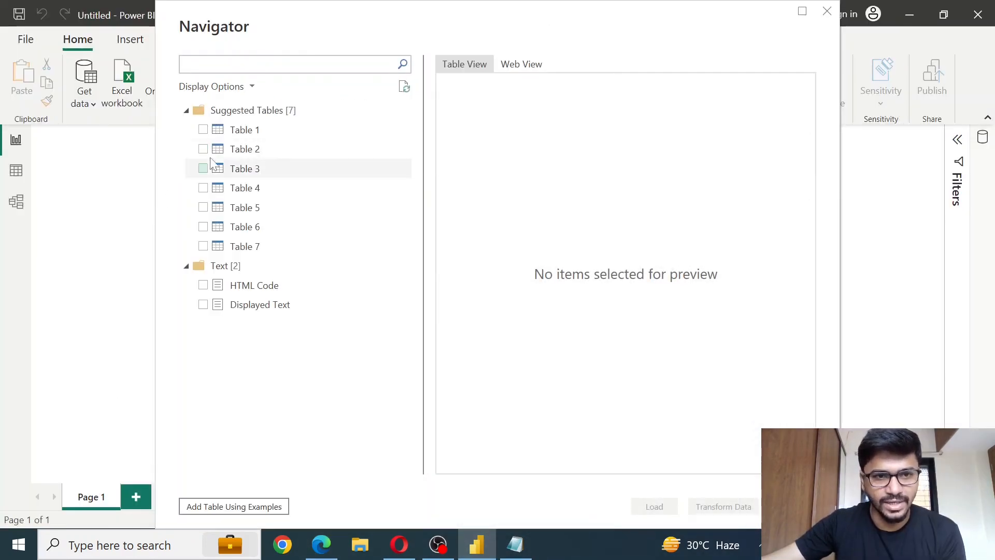
Step: Back in Power BI Desktop, select Table 1 from the web page's suggested tables for import
{"action": "left_click", "coordinate": [203, 130]}
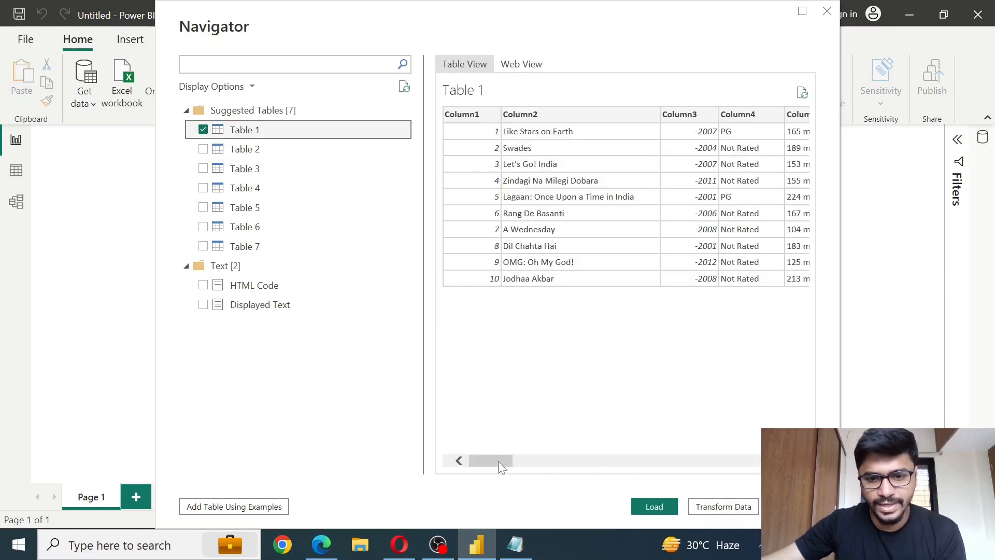
{"action": "mouse_move", "coordinate": [499, 461]}
{"action": "left_mouse_down"}
{"action": "mouse_move", "coordinate": [542, 474]}
{"action": "mouse_move", "coordinate": [715, 472]}
{"action": "mouse_move", "coordinate": [494, 463]}
{"action": "left_mouse_up"}
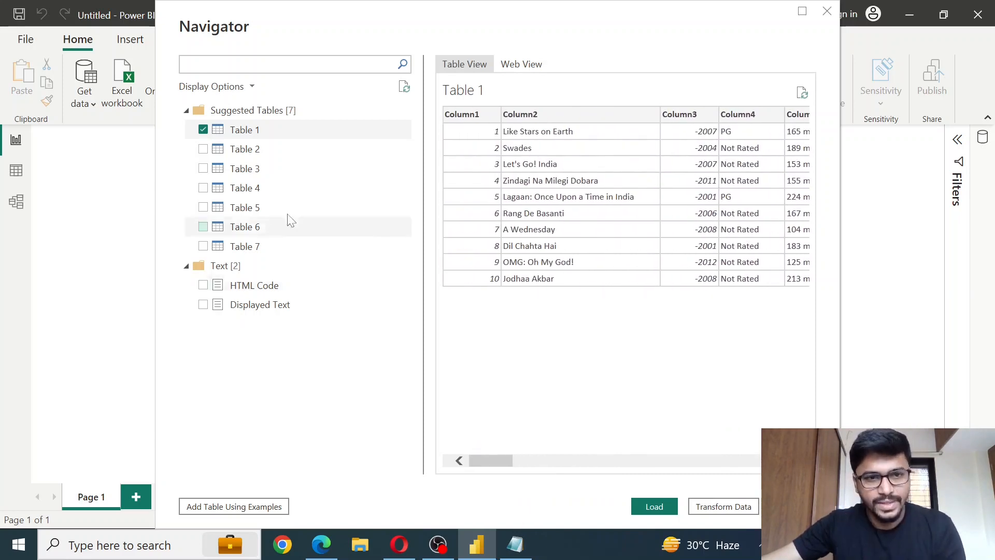
Step: Add Table 2 through Table 7 to the import selection, previewing their contents
{"action": "left_click", "coordinate": [203, 150]}
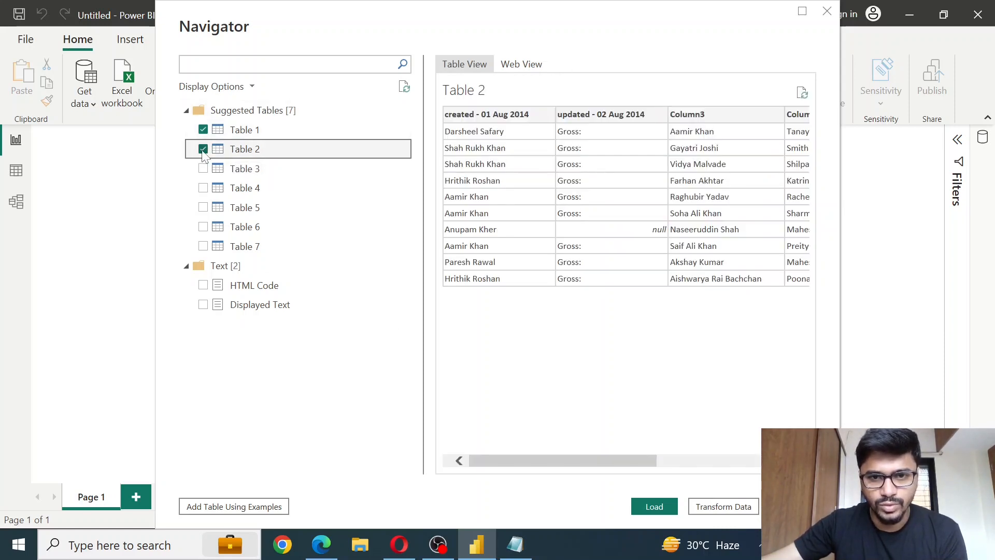
{"action": "mouse_move", "coordinate": [560, 461]}
{"action": "left_mouse_down"}
{"action": "mouse_move", "coordinate": [723, 462]}
{"action": "mouse_move", "coordinate": [576, 459]}
{"action": "left_mouse_up"}
{"action": "left_click", "coordinate": [204, 170]}
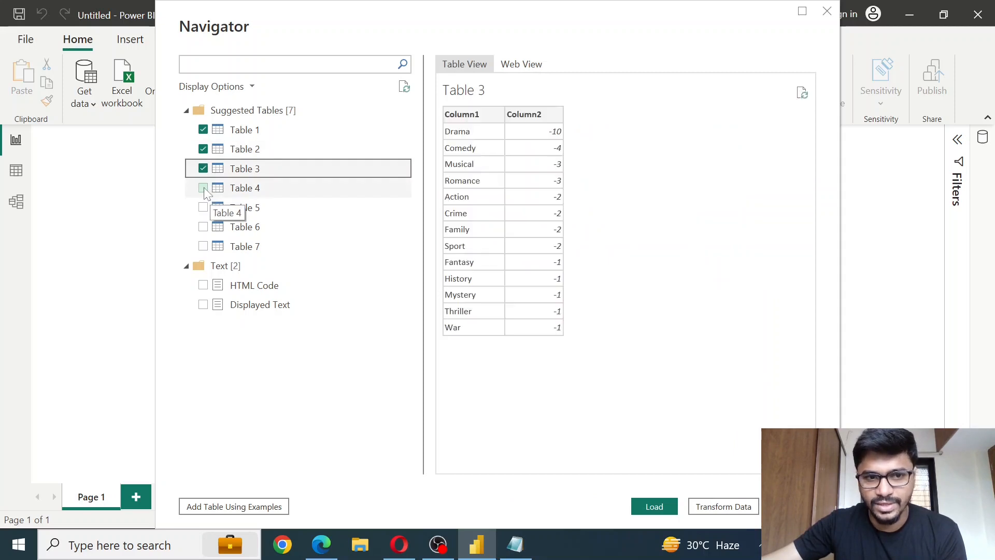
{"action": "left_click", "coordinate": [204, 187]}
{"action": "left_click", "coordinate": [203, 207]}
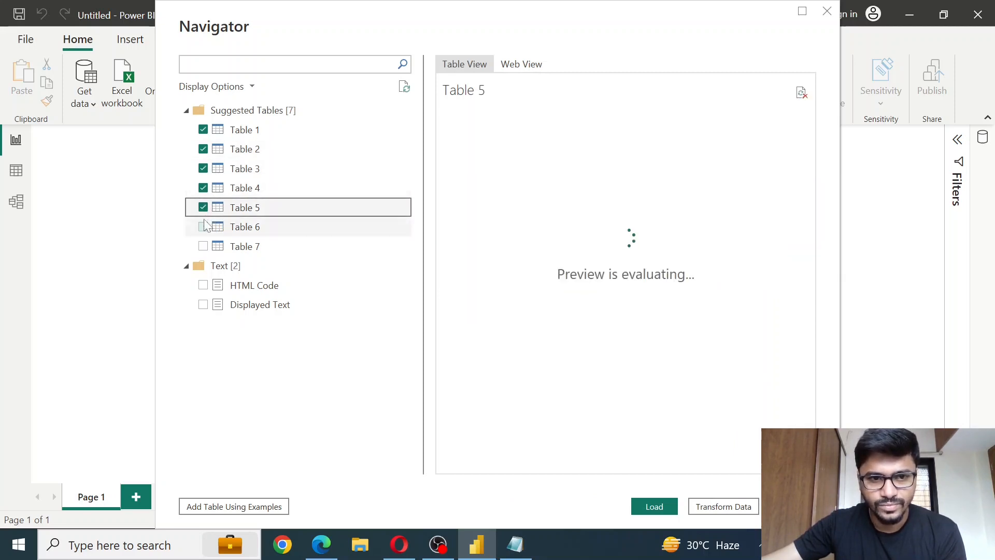
{"action": "left_click", "coordinate": [203, 227]}
{"action": "left_click", "coordinate": [209, 249]}
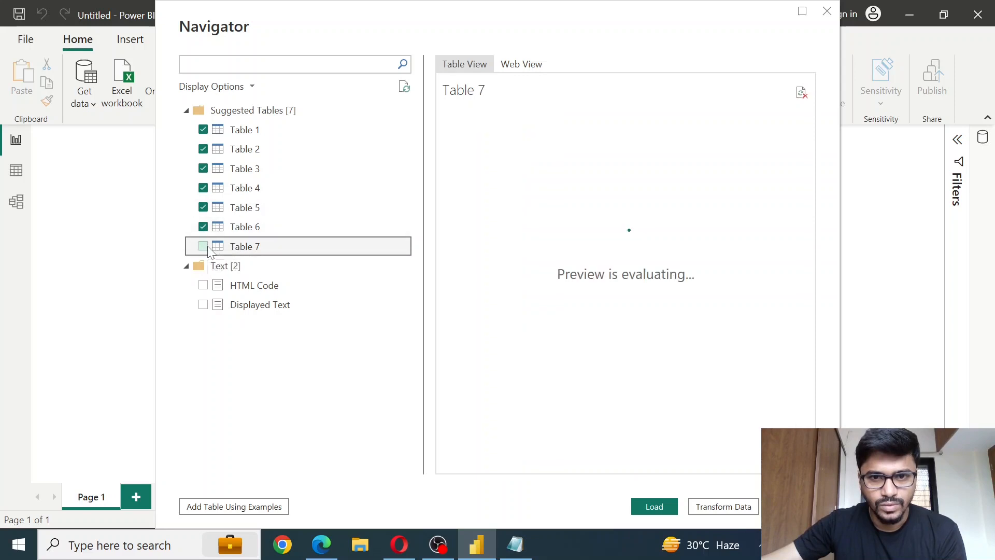
{"action": "left_click", "coordinate": [204, 247]}
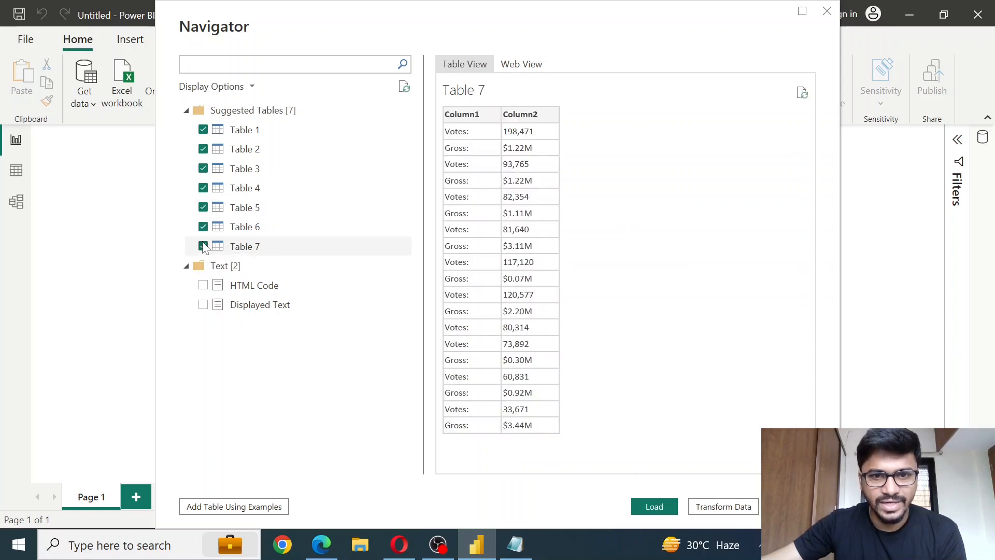
Step: Deselect Table 7 through Table 2, leaving only Table 1 chosen for import
{"action": "left_click", "coordinate": [203, 247]}
{"action": "left_click", "coordinate": [209, 230]}
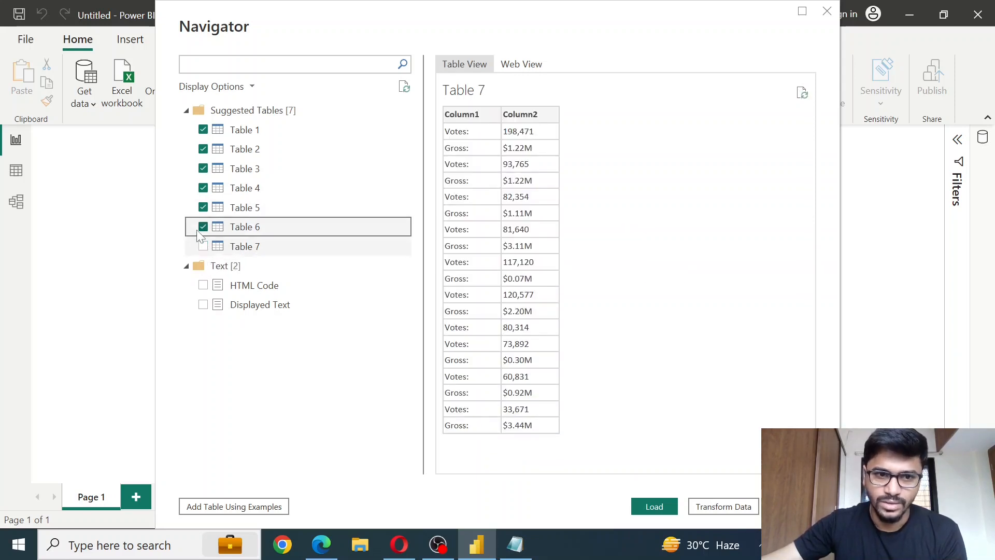
{"action": "left_click", "coordinate": [203, 227]}
{"action": "left_click", "coordinate": [204, 207]}
{"action": "left_click", "coordinate": [203, 188]}
{"action": "left_click", "coordinate": [203, 169]}
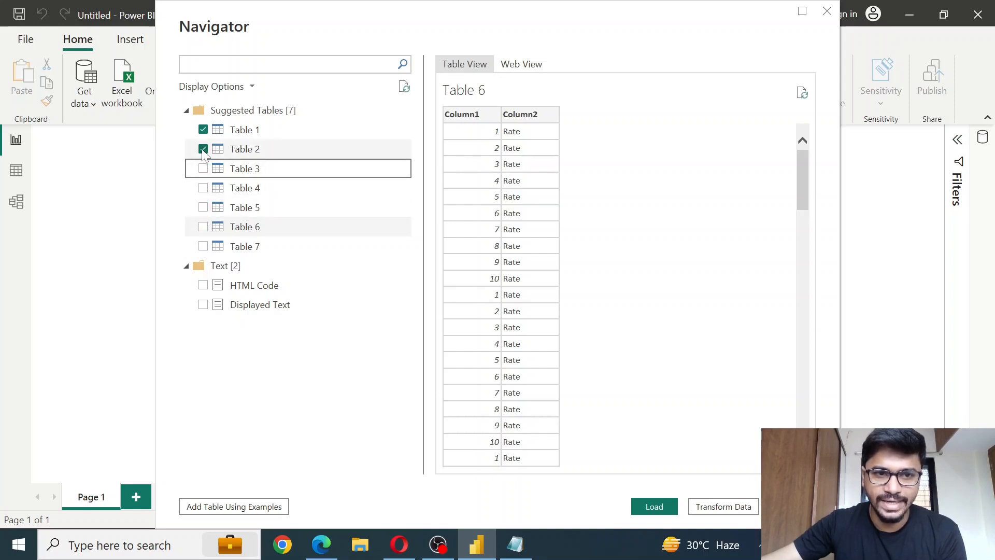
{"action": "left_click", "coordinate": [203, 149]}
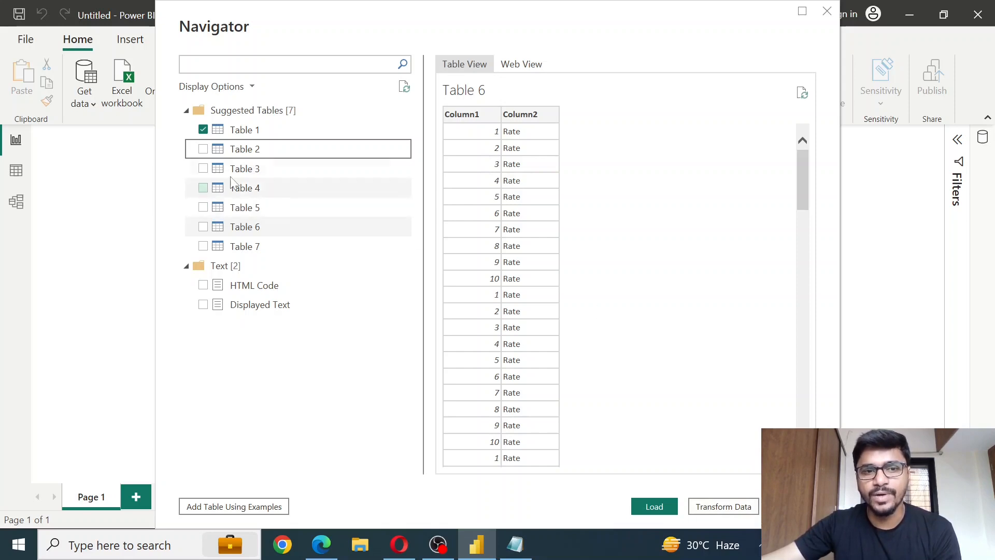
Step: Preview the columns of Table 1 and open the table in Power Query Editor for transformation
{"action": "left_click", "coordinate": [248, 132]}
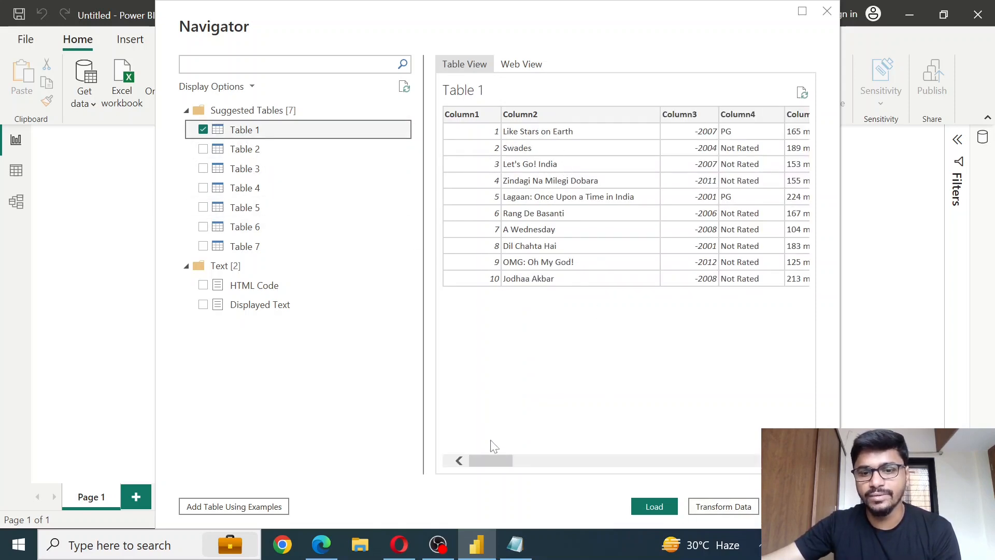
{"action": "left_click_drag", "start_coordinate": [495, 458], "coordinate": [543, 468]}
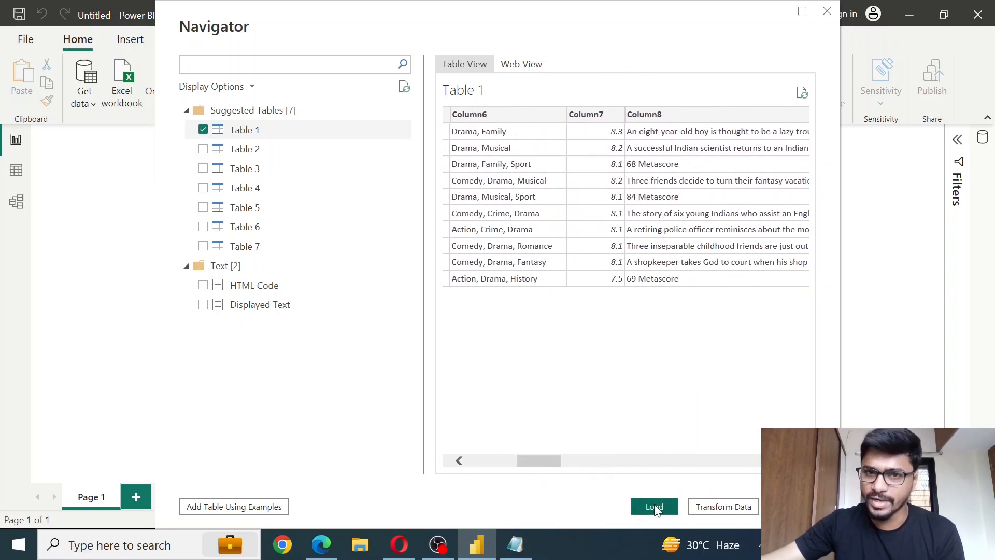
{"action": "left_click_drag", "start_coordinate": [545, 465], "coordinate": [515, 466]}
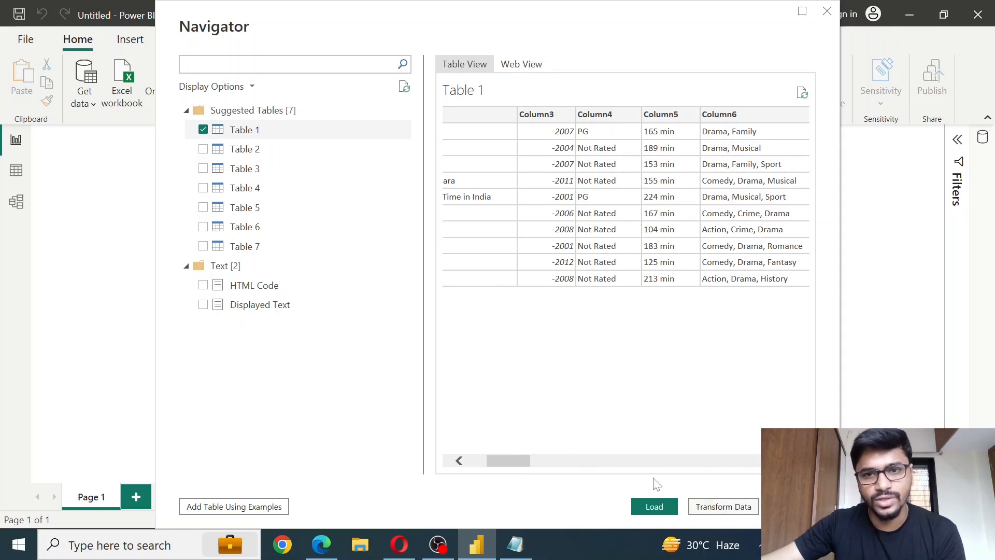
{"action": "left_click_drag", "start_coordinate": [522, 467], "coordinate": [503, 460]}
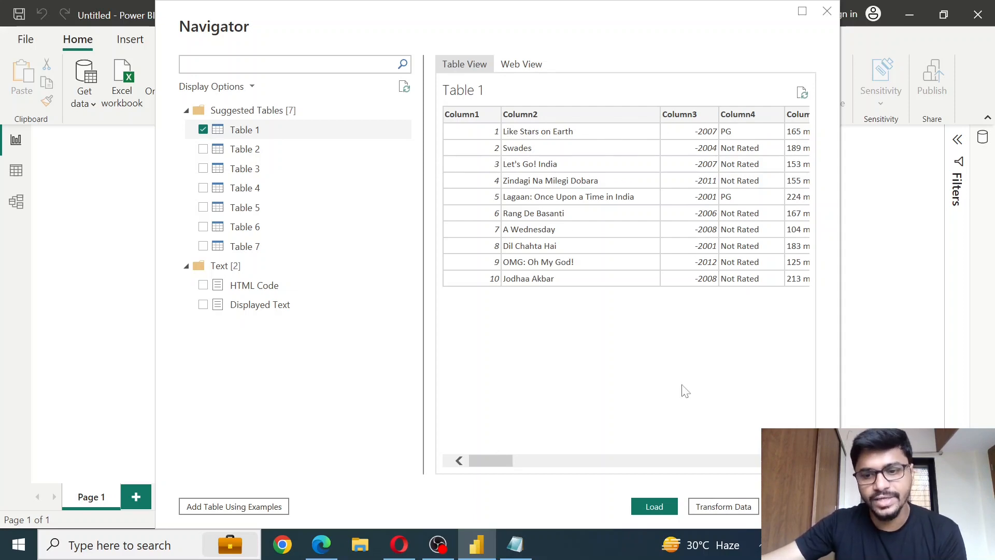
{"action": "left_click", "coordinate": [715, 507]}
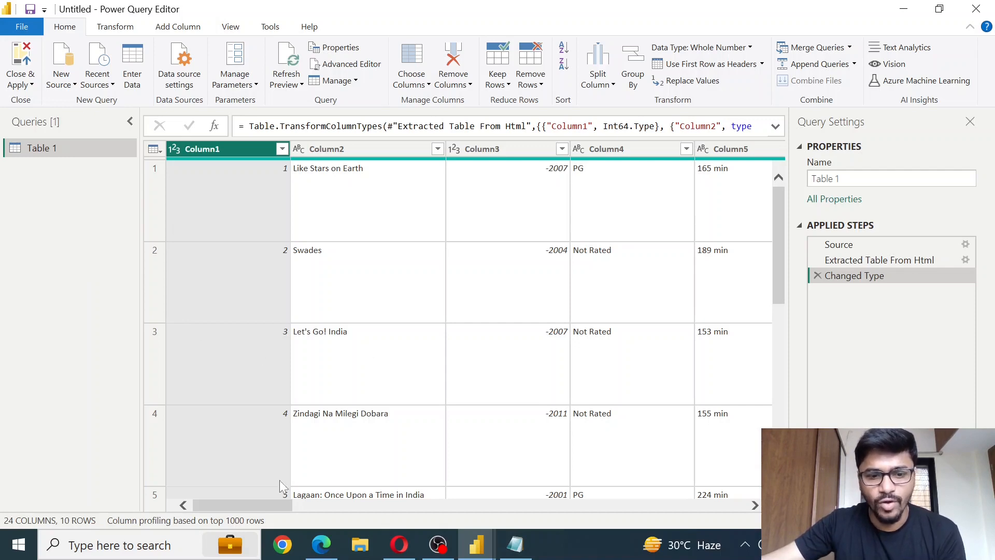
Step: Extend the column selection from Column1 as far as Column16 and shrink it back to Column1
{"action": "left_click_drag", "start_coordinate": [272, 507], "coordinate": [275, 511]}
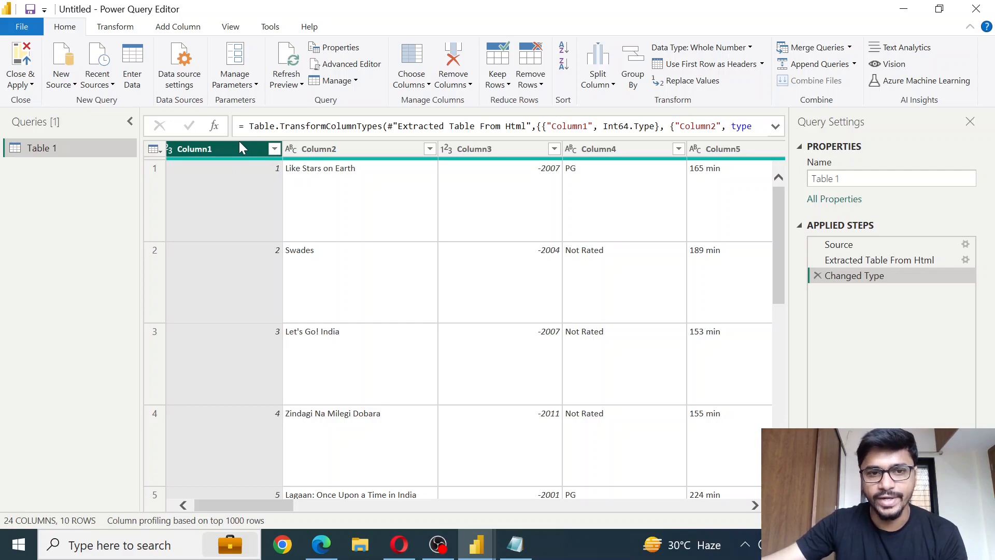
{"action": "key", "text": "shift+Right"}
{"action": "key", "text": "shift+Right"}
{"action": "key", "text": "shift+Right"}
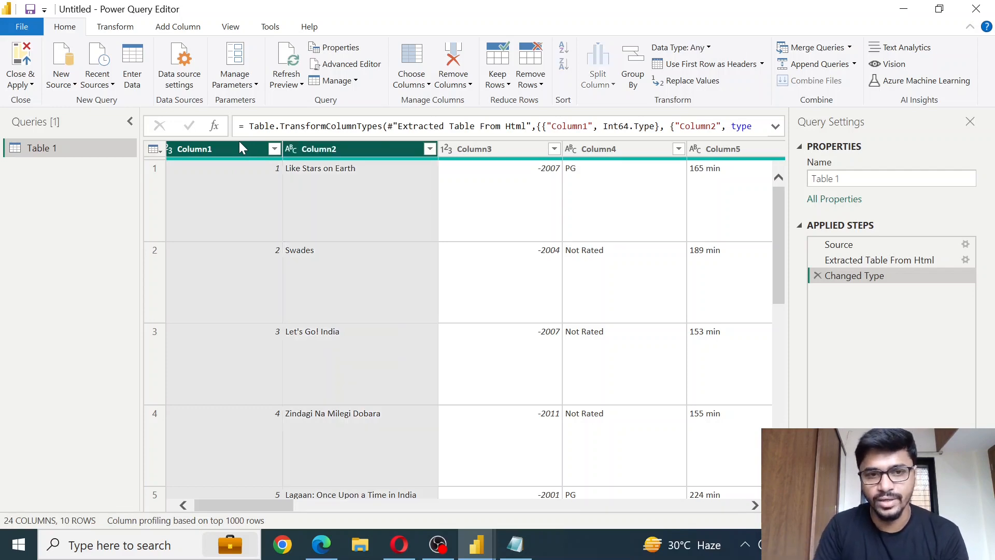
{"action": "key", "text": "shift+Right"}
{"action": "key", "text": "shift+Right"}
{"action": "key", "text": "shift+Right"}
{"action": "key", "text": "shift+Right"}
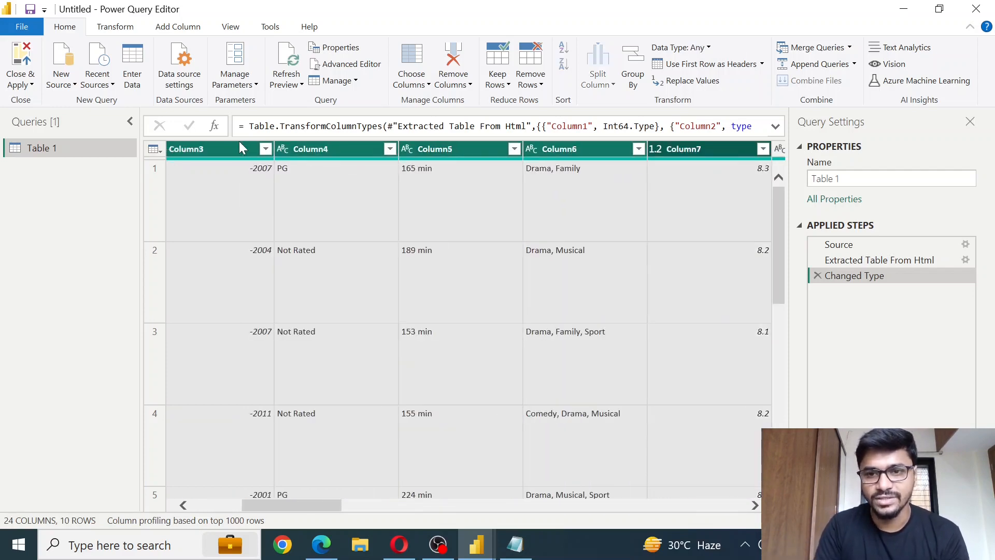
{"action": "key", "text": "shift+Left"}
{"action": "key", "text": "shift+Left"}
{"action": "key", "text": "shift+Left"}
{"action": "key", "text": "shift+Left"}
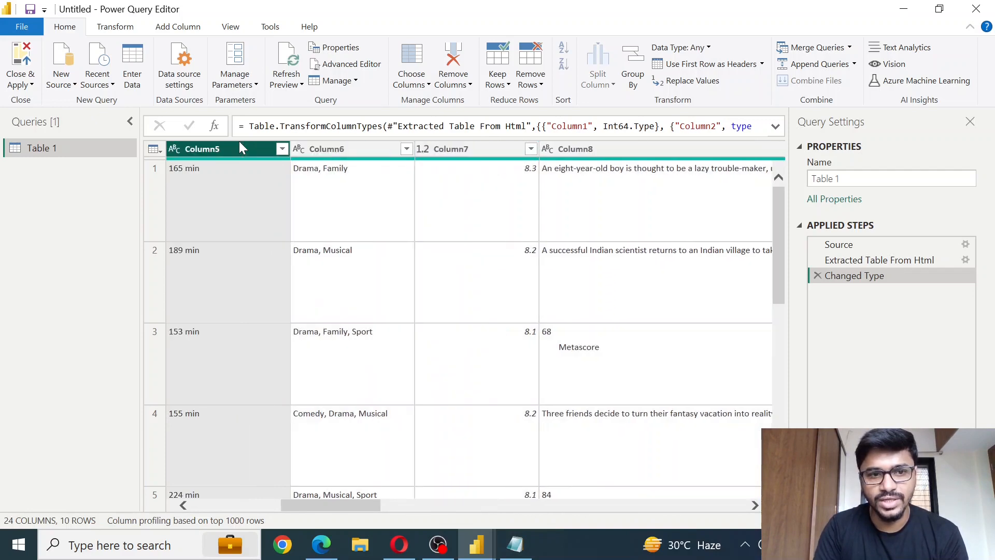
{"action": "key", "text": "shift+Right"}
{"action": "key", "text": "shift+Right"}
{"action": "key", "text": "shift+Right"}
{"action": "key", "text": "shift+Right"}
{"action": "key", "text": "shift+Right"}
{"action": "key", "text": "shift+Right"}
{"action": "key", "text": "shift+Right"}
{"action": "key", "text": "shift+Right"}
{"action": "key", "text": "shift+Right"}
{"action": "key", "text": "shift+Right"}
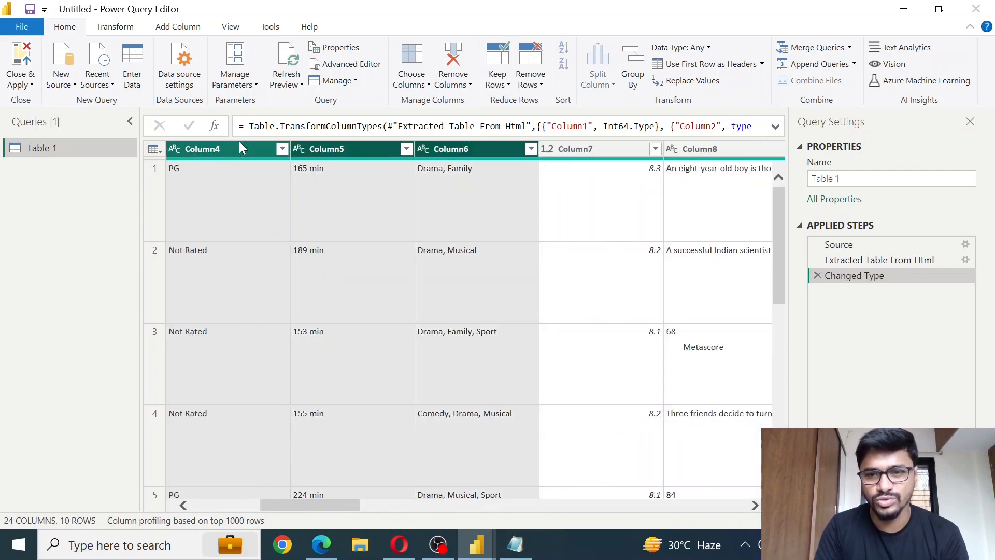
{"action": "key", "text": "shift+Right"}
{"action": "key", "text": "shift+Right"}
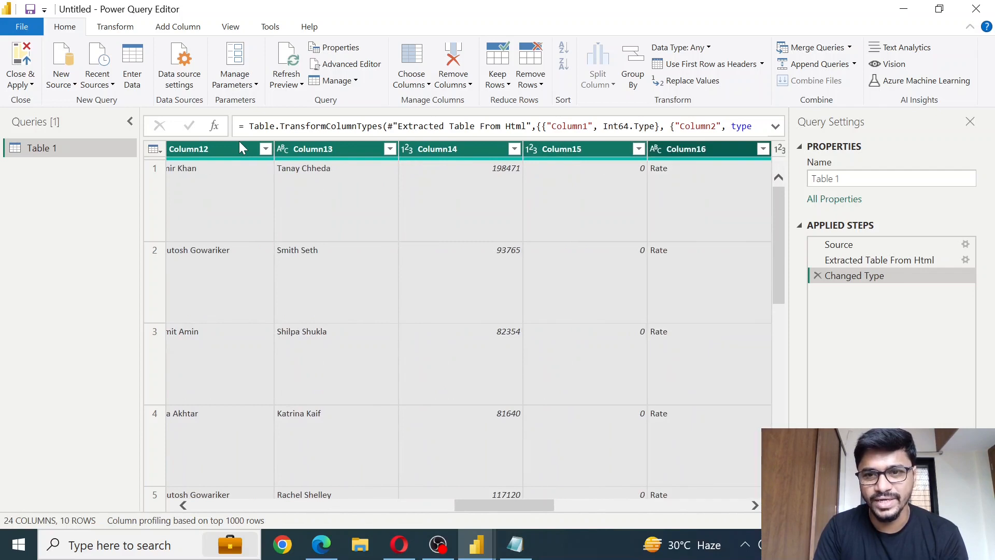
{"action": "key", "text": "shift+Left"}
{"action": "key", "text": "shift+Left"}
{"action": "key", "text": "shift+Left"}
{"action": "key", "text": "shift+Left"}
{"action": "key", "text": "shift+Left"}
{"action": "key", "text": "shift+Left"}
{"action": "key", "text": "shift+Left"}
{"action": "key", "text": "shift+Left"}
{"action": "key", "text": "shift+Left"}
{"action": "key", "text": "shift+Left"}
{"action": "key", "text": "shift+Left"}
{"action": "key", "text": "shift+Left"}
{"action": "key", "text": "shift+Left"}
{"action": "key", "text": "shift+Left"}
{"action": "key", "text": "shift+Left"}
Step: Select Column1 through Column5 and remove all other columns from Table 1
{"action": "key", "text": "shift+Right"}
{"action": "key", "text": "shift+Right"}
{"action": "key", "text": "shift+Right"}
{"action": "key", "text": "shift+Right"}
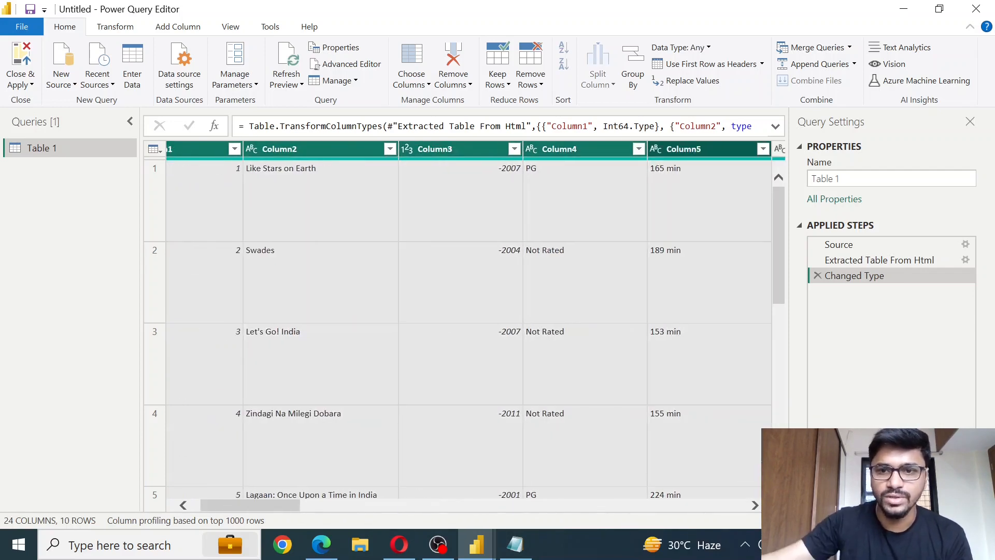
{"action": "left_click", "coordinate": [471, 85]}
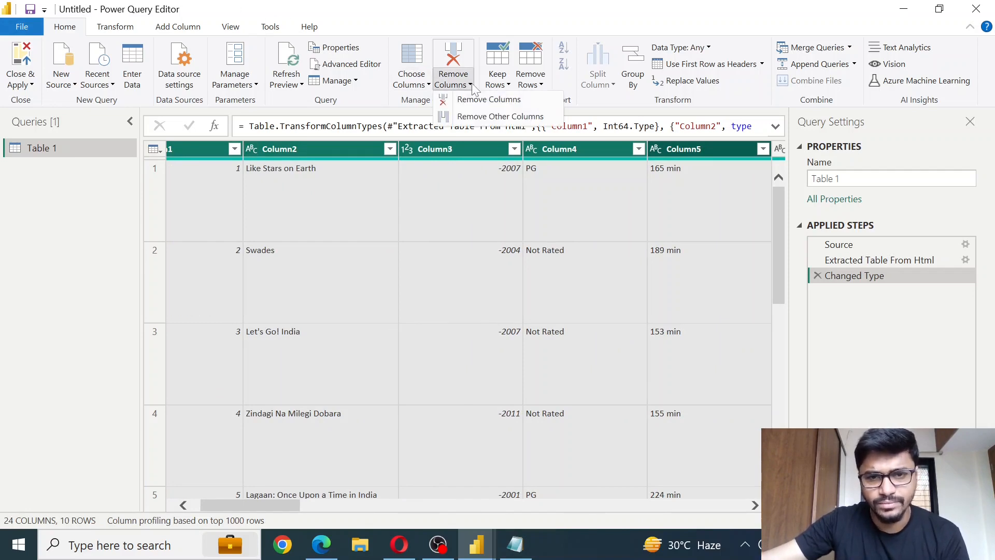
{"action": "left_click", "coordinate": [496, 118]}
{"action": "left_click_drag", "start_coordinate": [286, 504], "coordinate": [197, 490]}
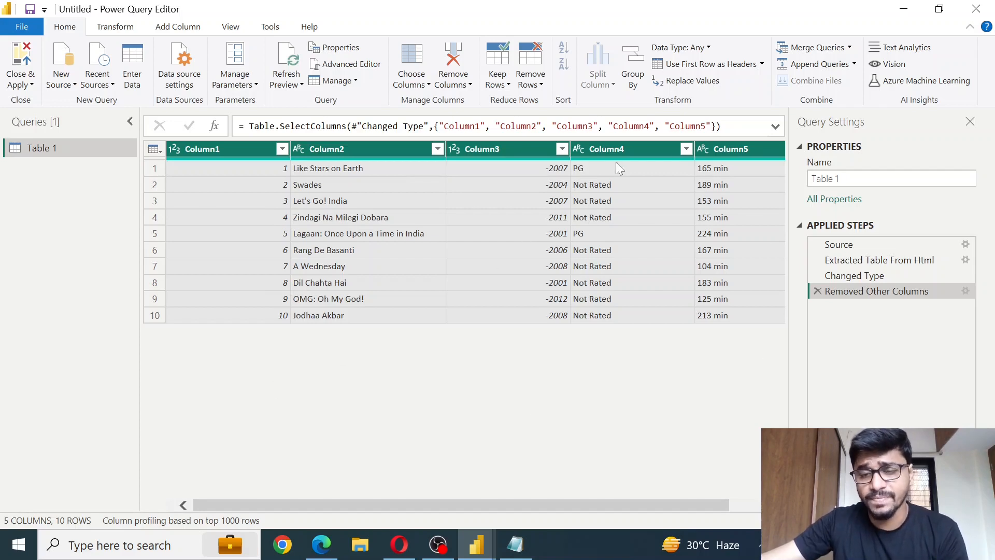
Step: Remove Column4, which holds the movies' certificate ratings, from the table
{"action": "left_click", "coordinate": [628, 147]}
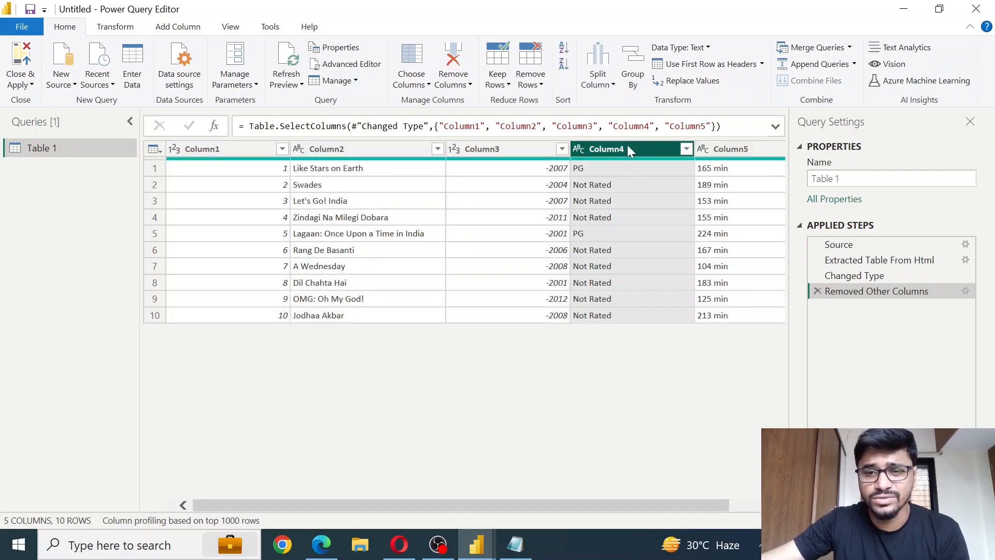
{"action": "right_click", "coordinate": [628, 150]}
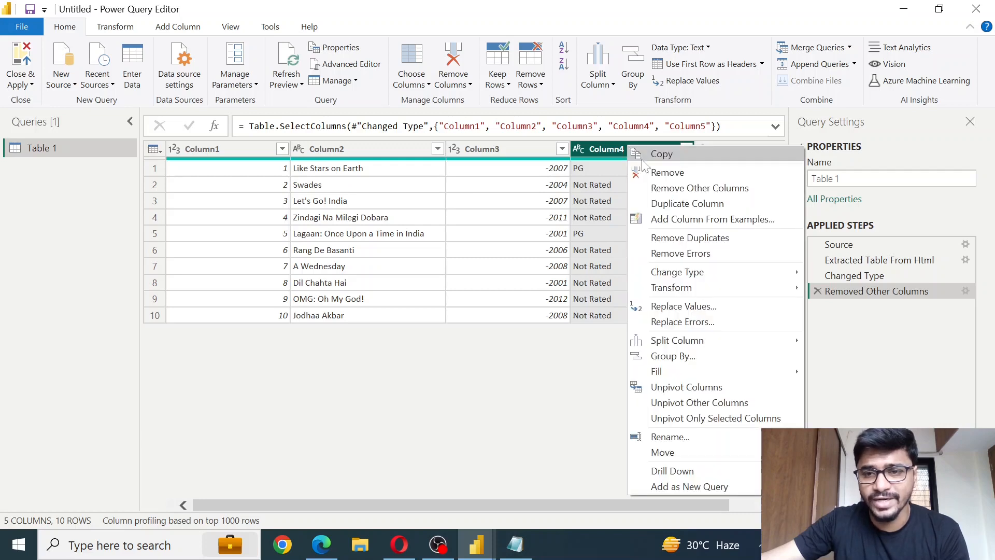
{"action": "left_click", "coordinate": [658, 171]}
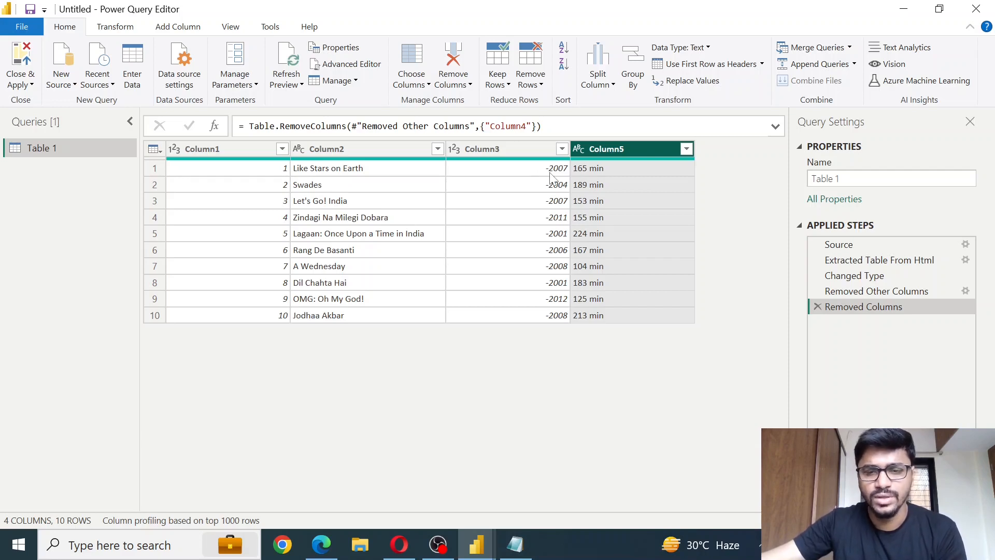
Step: Split Column3 by the custom delimiter "-" at its left-most occurrence and remove the empty Column3.1
{"action": "left_click", "coordinate": [520, 150]}
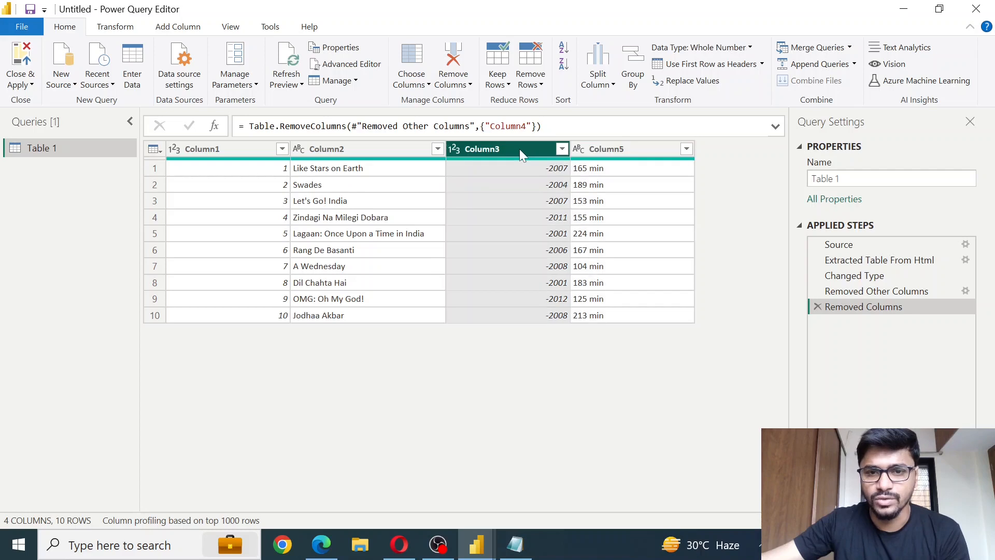
{"action": "left_click", "coordinate": [617, 92]}
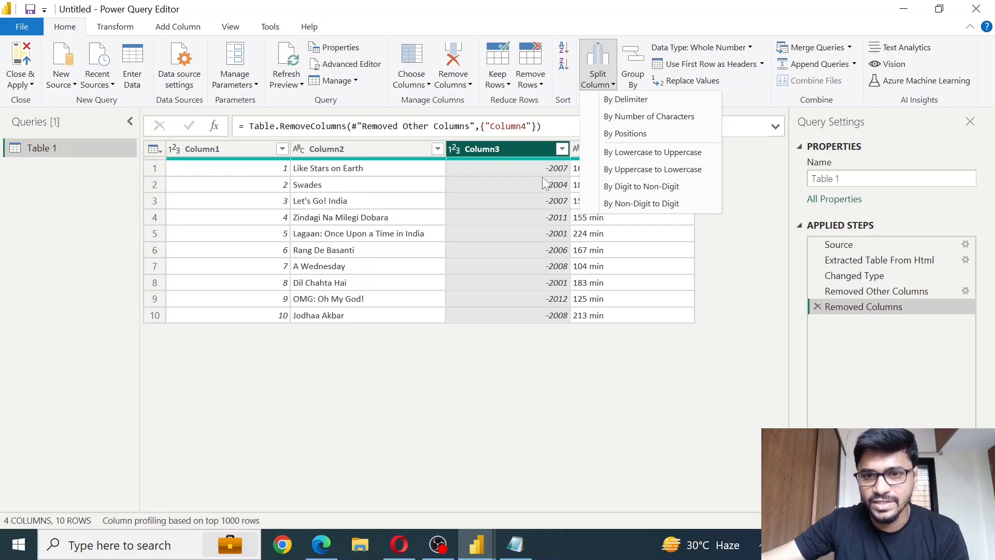
{"action": "left_click", "coordinate": [615, 101]}
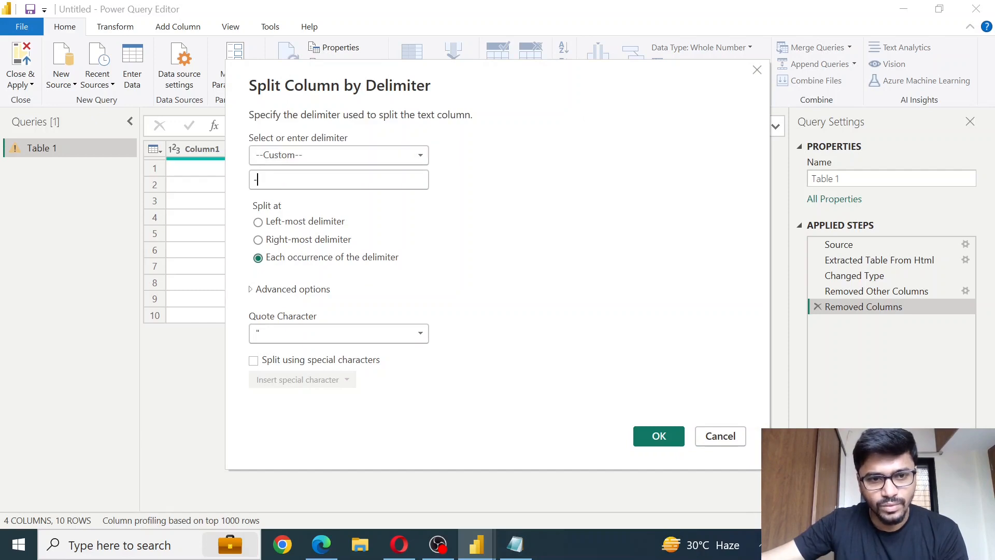
{"action": "left_click", "coordinate": [315, 225]}
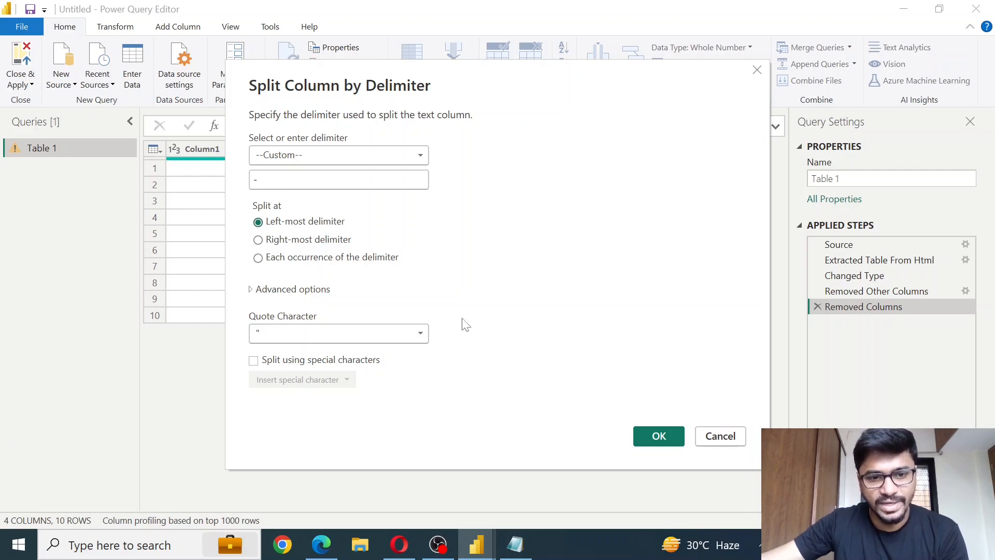
{"action": "left_click", "coordinate": [654, 441]}
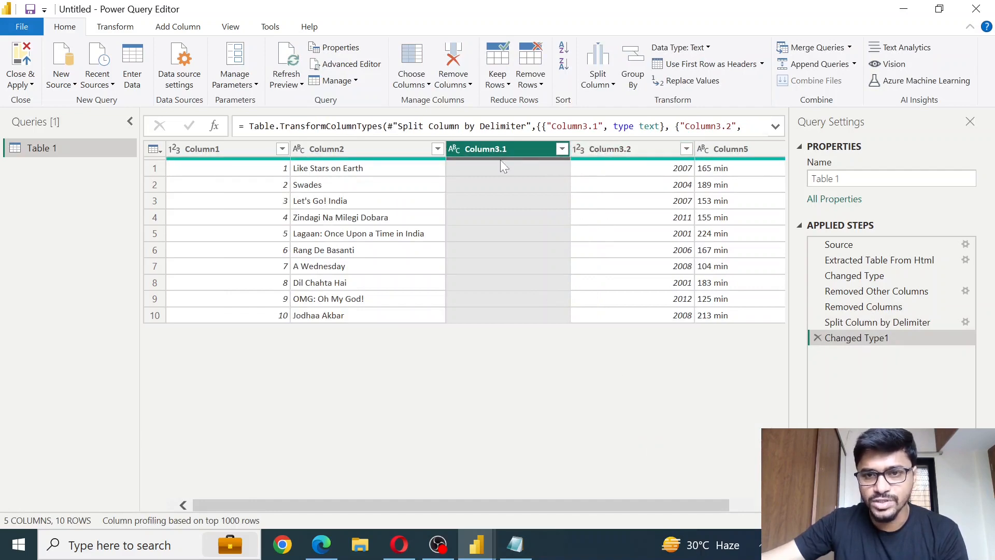
{"action": "right_click", "coordinate": [491, 148]}
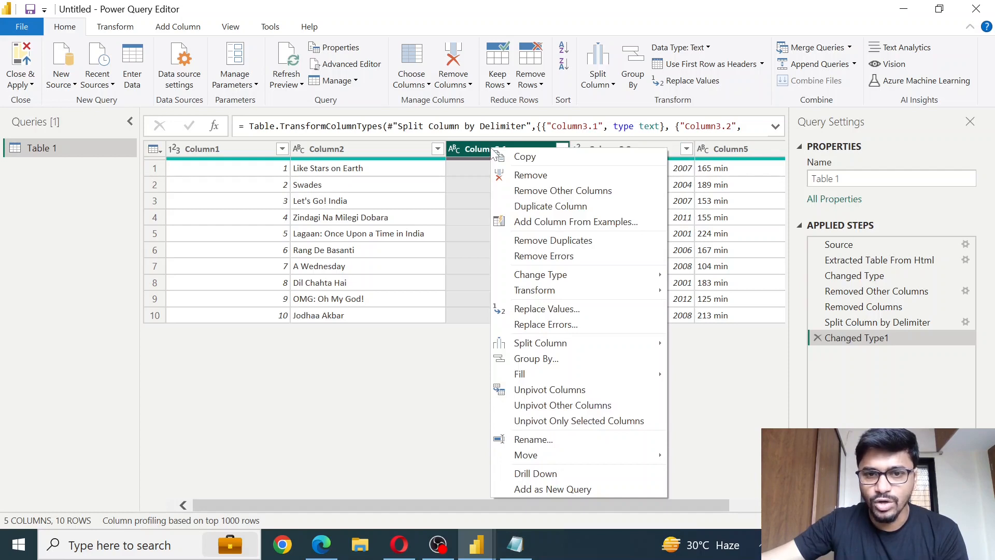
{"action": "left_click", "coordinate": [521, 175]}
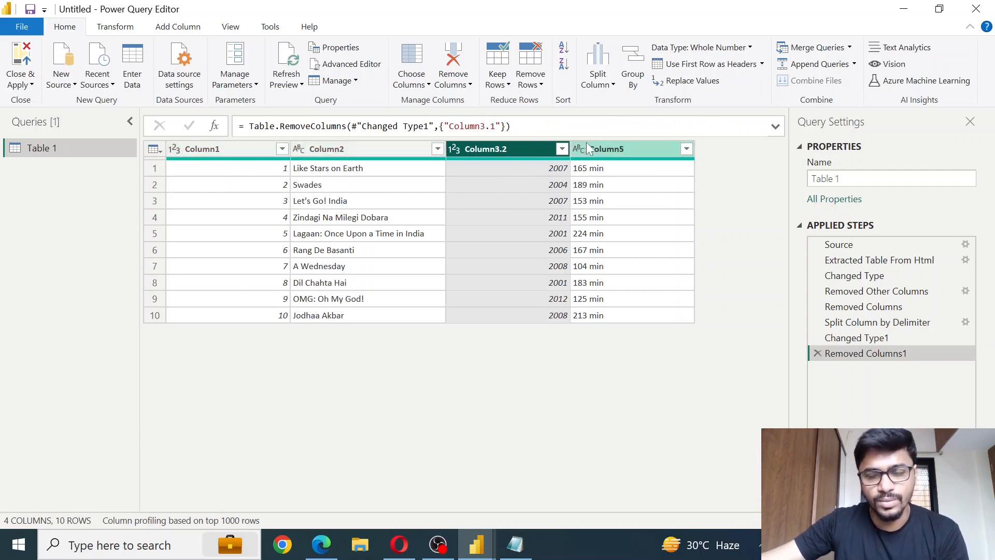
Step: Rename Column1 as "Rank" and Column2 as "Name of the Movie"
{"action": "double_click", "coordinate": [204, 150]}
{"action": "type", "text": "Rank"}
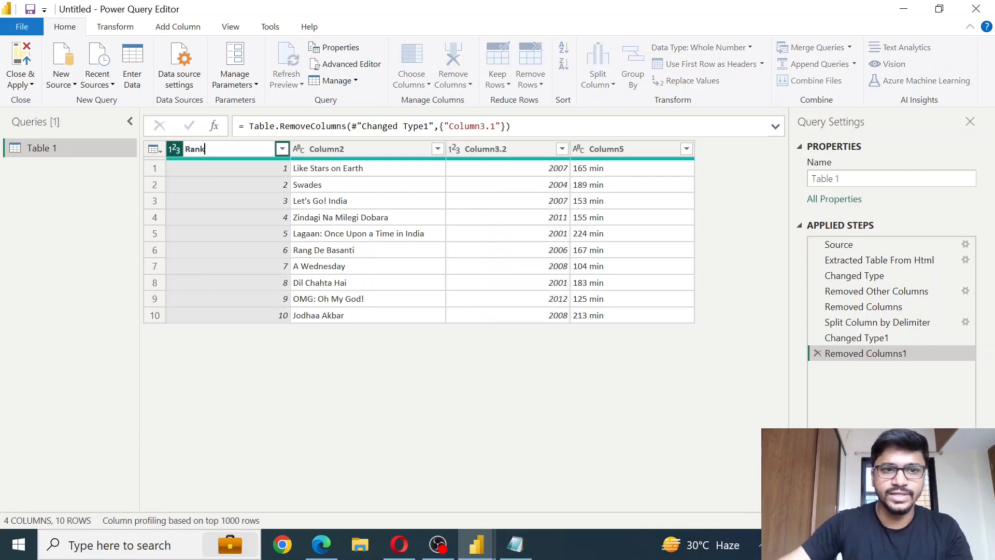
{"action": "key", "text": "Return"}
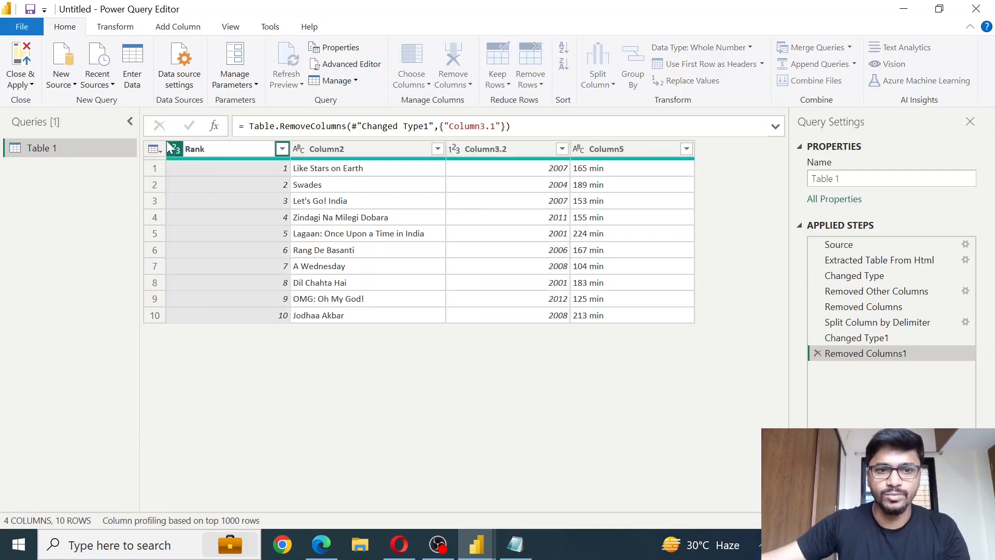
{"action": "double_click", "coordinate": [321, 150]}
{"action": "type", "text": "Name of the Mo"}
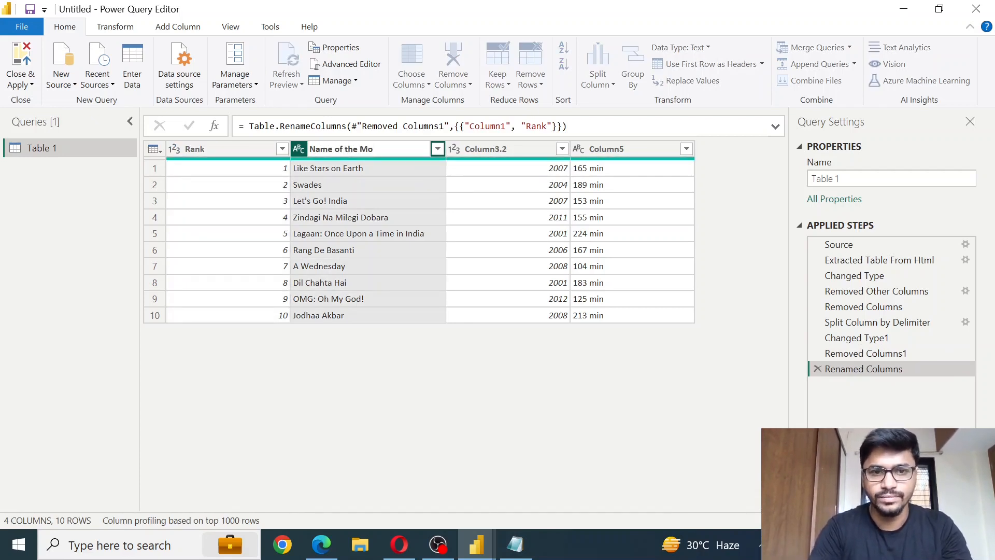
{"action": "type", "text": "vie"}
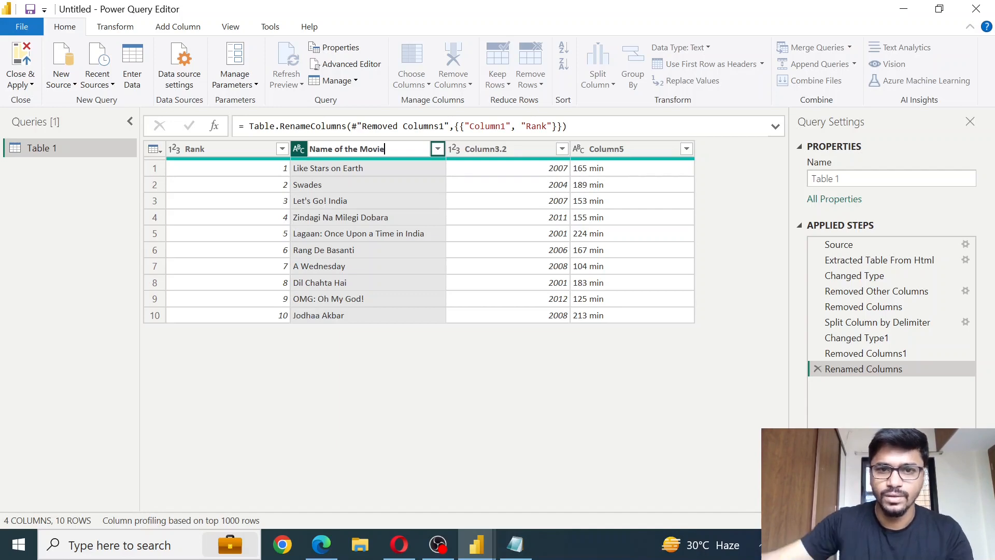
{"action": "key", "text": "Return"}
Step: Rename Column3.2 as "Year Released" and Column5 as "Movie length"
{"action": "double_click", "coordinate": [501, 149]}
{"action": "type", "text": "Y"}
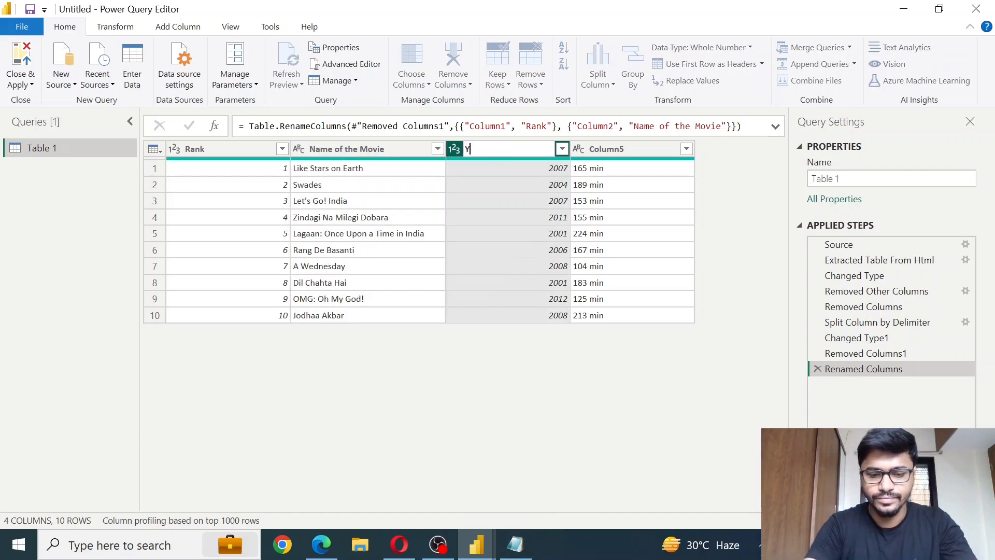
{"action": "type", "text": "ear Released"}
{"action": "key", "text": "Return"}
{"action": "left_click", "coordinate": [602, 150]}
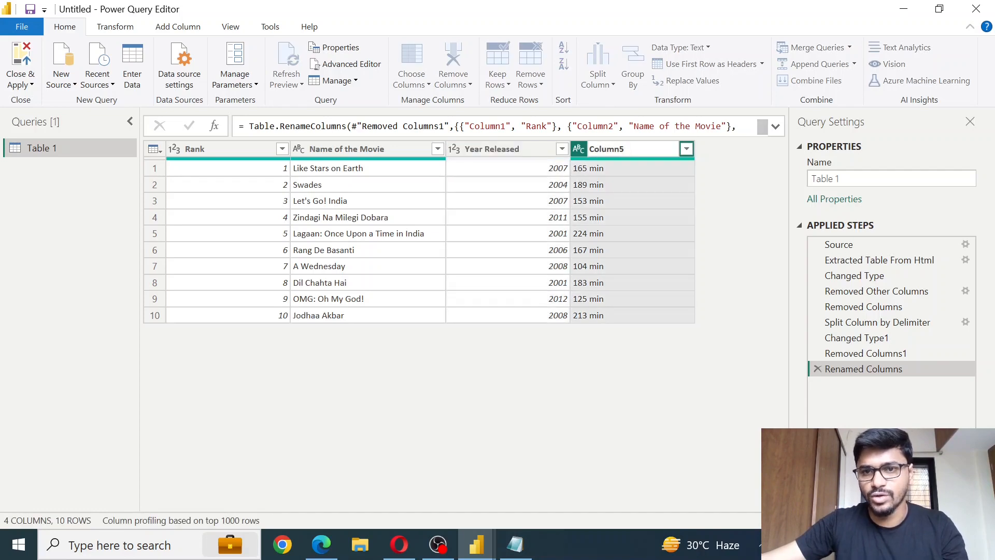
{"action": "double_click", "coordinate": [602, 150]}
{"action": "type", "text": "M"}
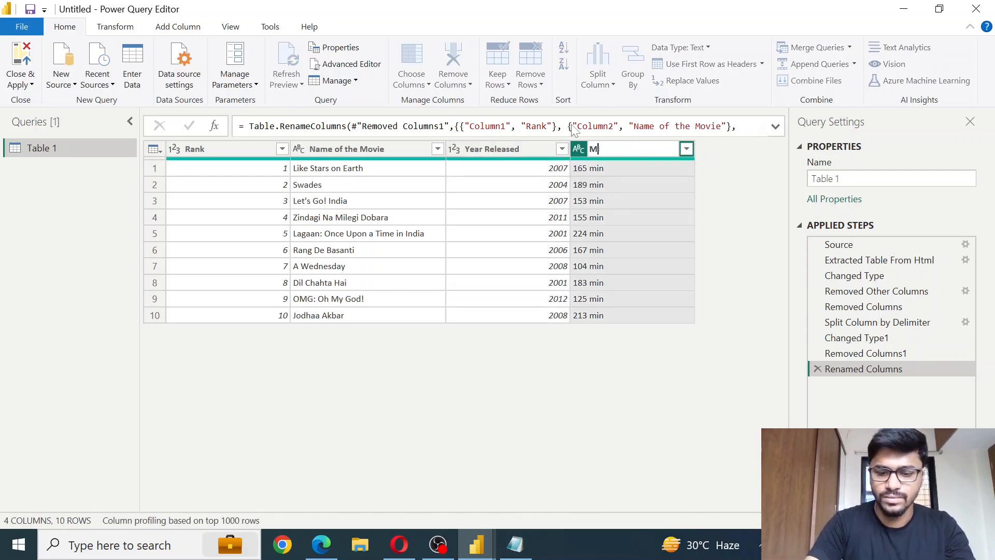
{"action": "type", "text": "ovie length"}
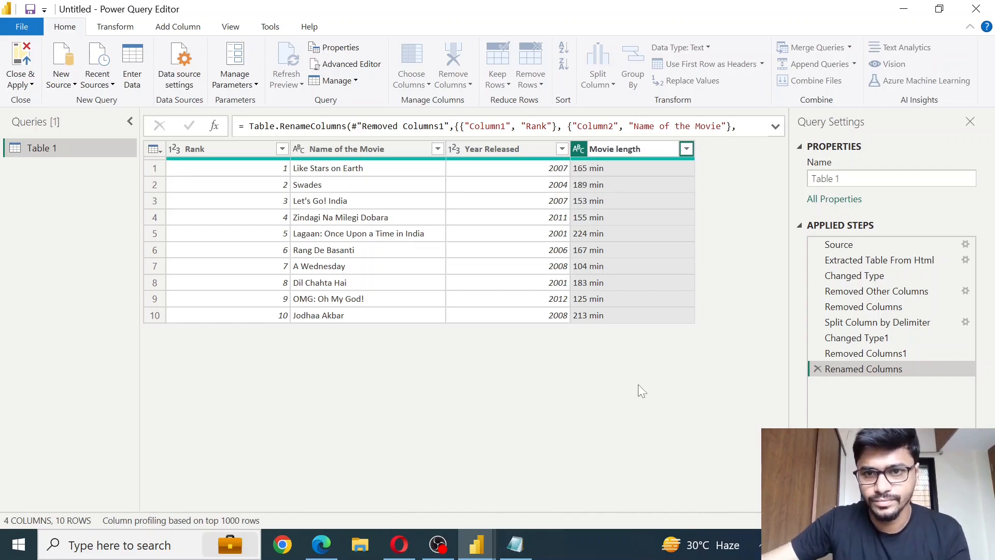
{"action": "key", "text": "Return"}
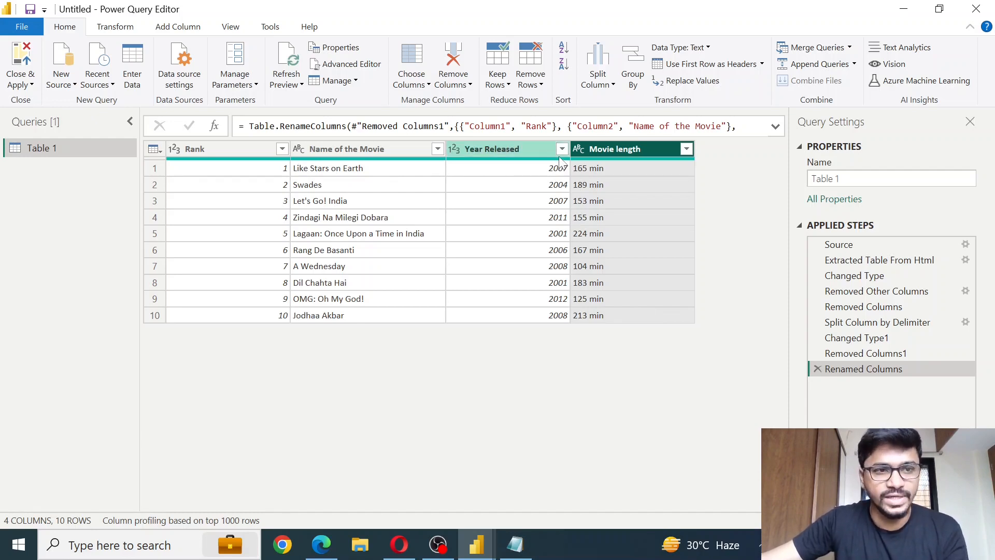
Step: Close Power Query Editor applying the changes, and check the loaded rows of Table 1 before returning to the report view
{"action": "left_click", "coordinate": [32, 86]}
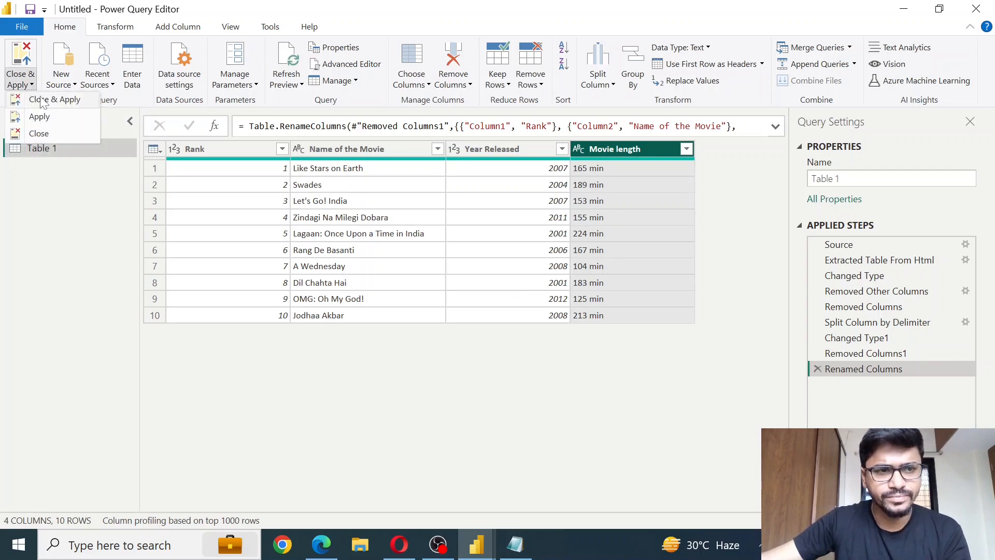
{"action": "left_click", "coordinate": [45, 103]}
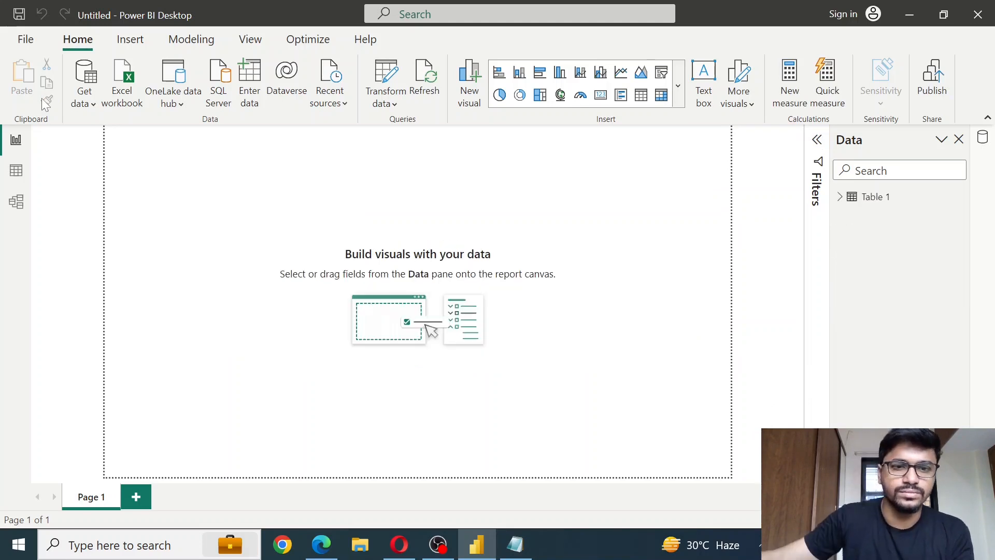
{"action": "left_click", "coordinate": [16, 171]}
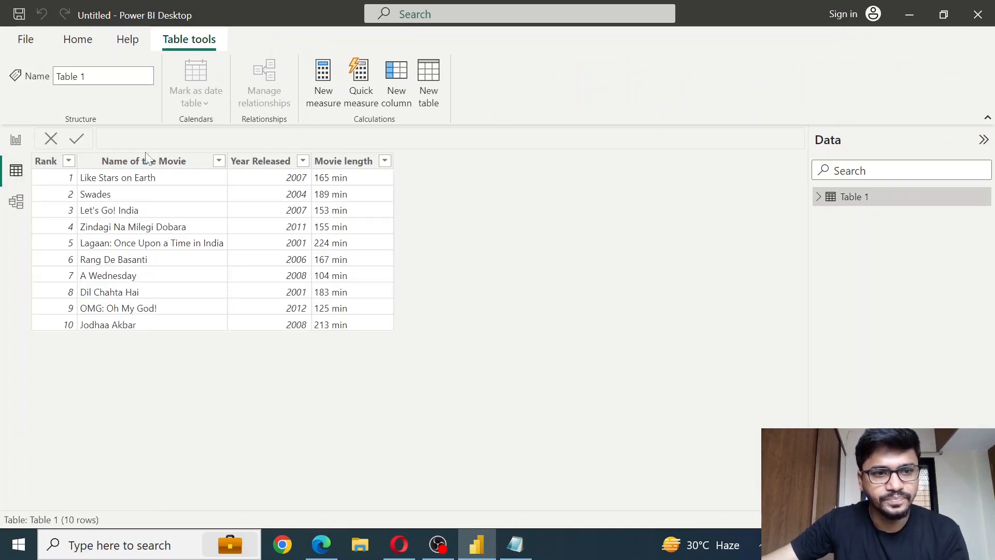
{"action": "left_click", "coordinate": [57, 319]}
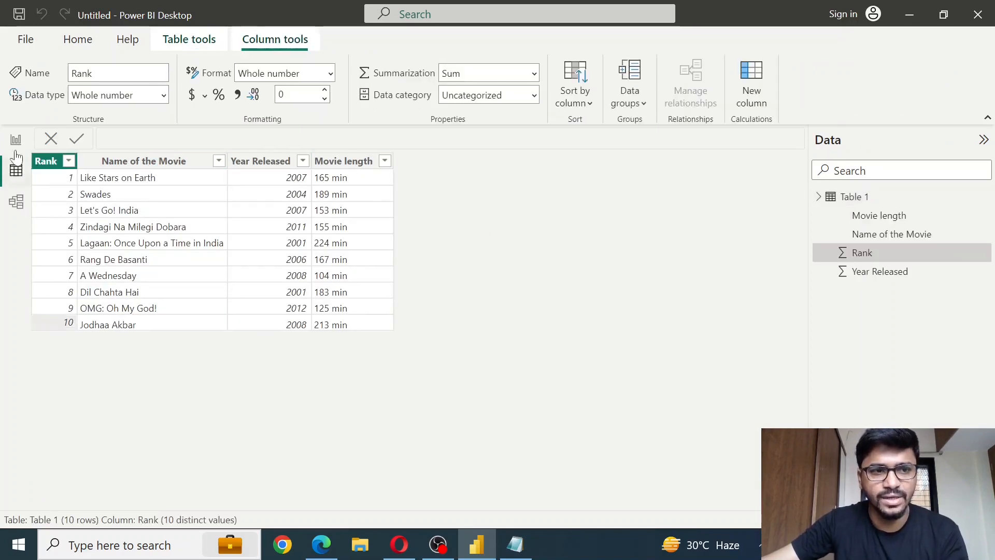
{"action": "left_click", "coordinate": [16, 141]}
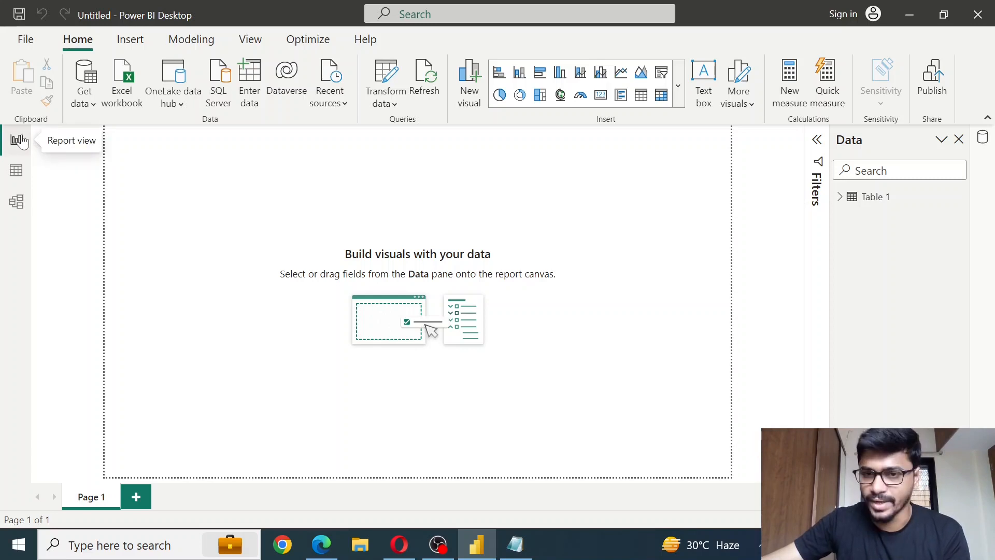
Step: Insert a table visual on Page 1, enlarging and positioning it to span most of the page width
{"action": "left_click", "coordinate": [679, 97]}
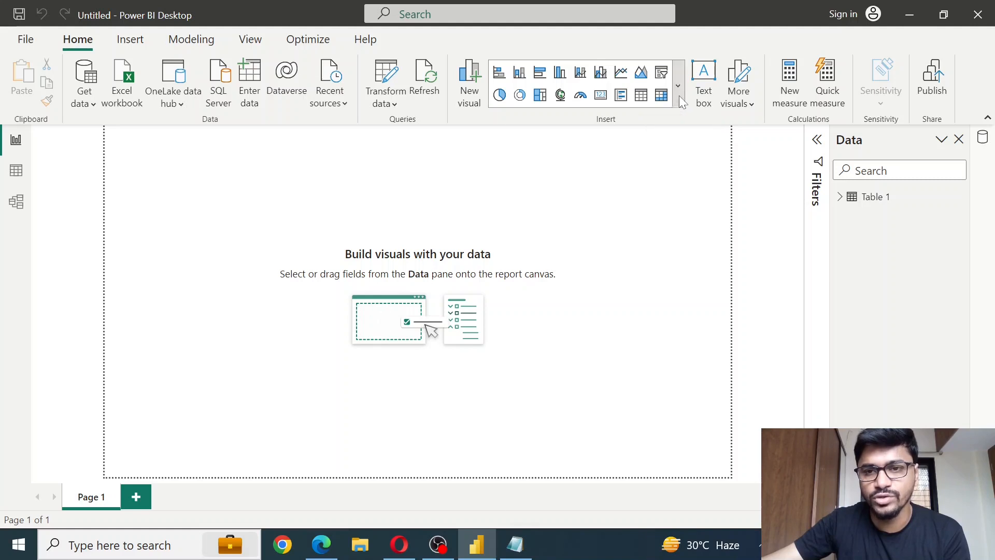
{"action": "scroll", "coordinate": [673, 202], "scroll_direction": "down", "scroll_amount": 5}
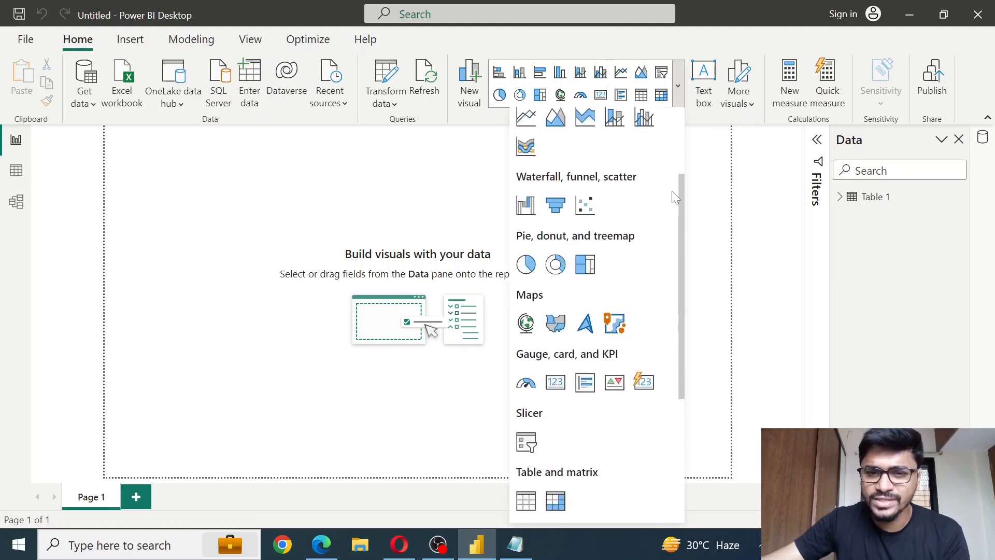
{"action": "scroll", "coordinate": [673, 218], "scroll_direction": "down", "scroll_amount": 2}
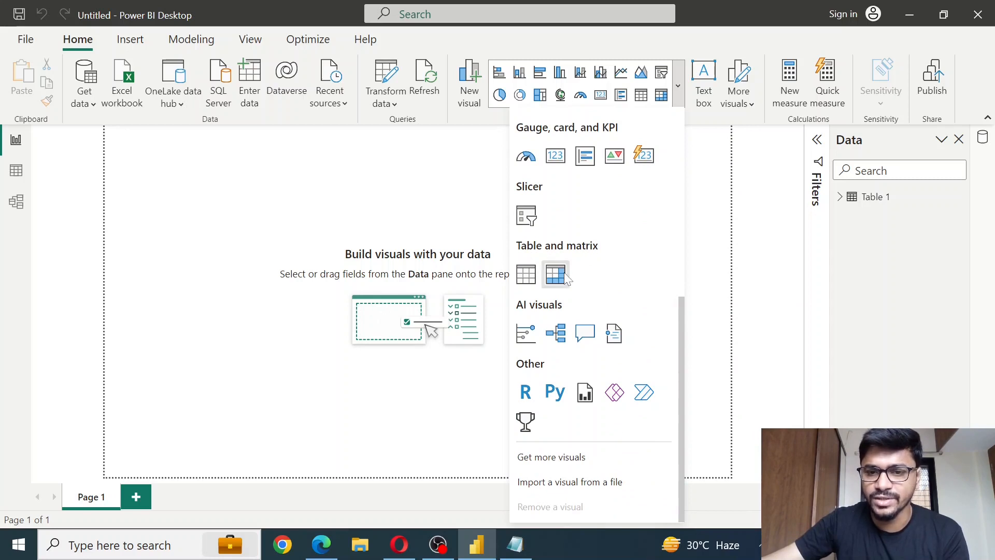
{"action": "left_click", "coordinate": [527, 281]}
{"action": "left_click_drag", "start_coordinate": [155, 189], "coordinate": [177, 209]}
{"action": "left_click_drag", "start_coordinate": [207, 289], "coordinate": [600, 406]}
{"action": "left_click_drag", "start_coordinate": [461, 316], "coordinate": [498, 320]}
{"action": "left_click", "coordinate": [499, 309]}
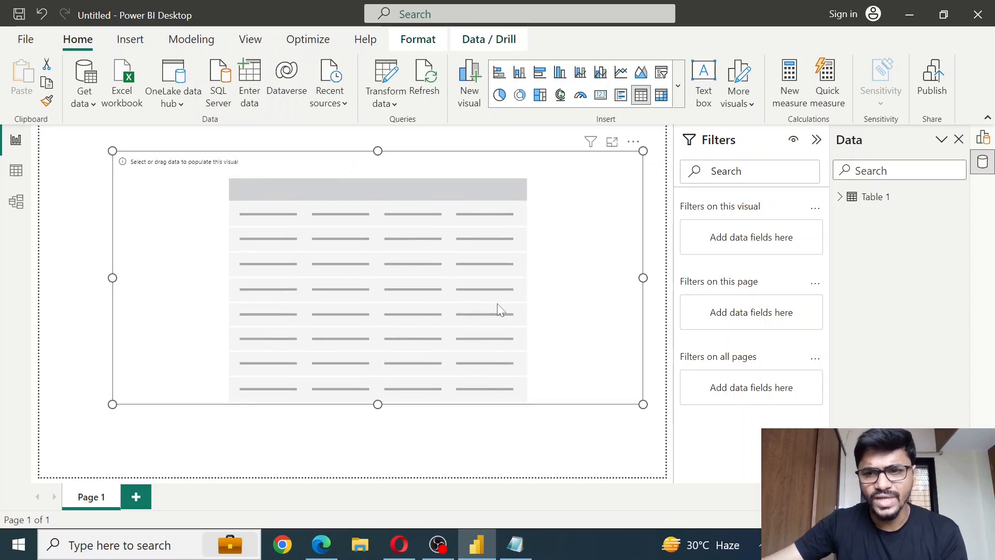
Step: Add Rank, Name of the Movie, Year Released and Movie length to the table visual, and sort it by rank in ascending order
{"action": "left_click", "coordinate": [872, 196]}
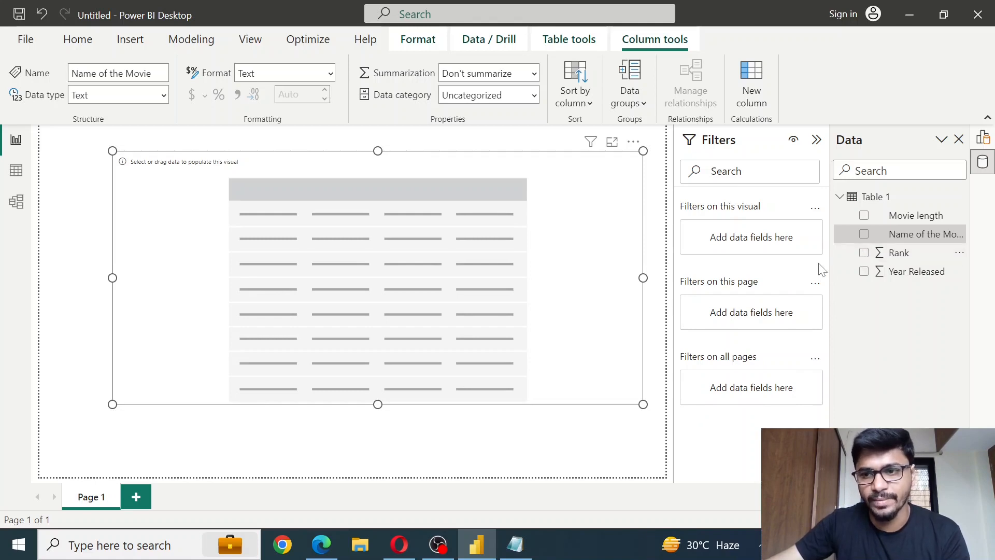
{"action": "left_click", "coordinate": [864, 253]}
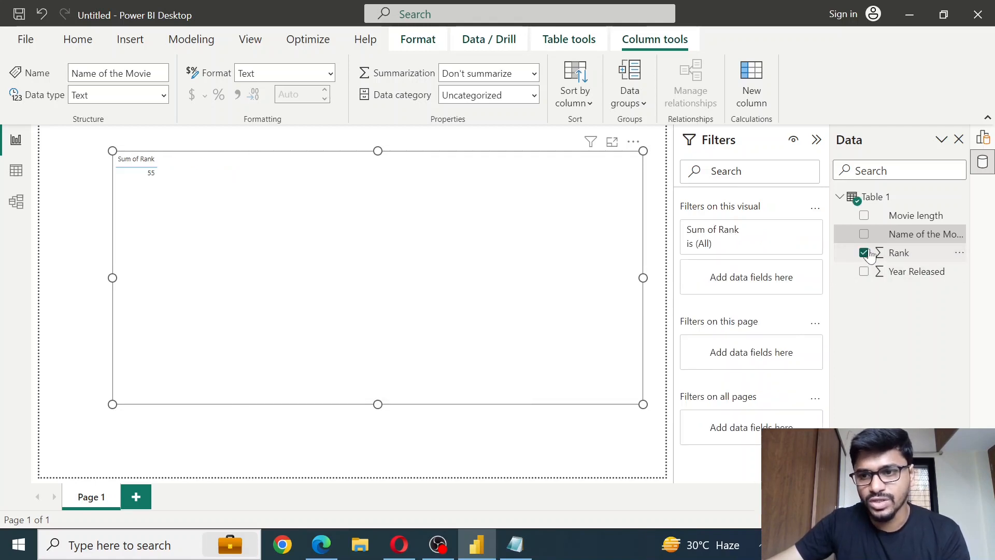
{"action": "left_click", "coordinate": [863, 234]}
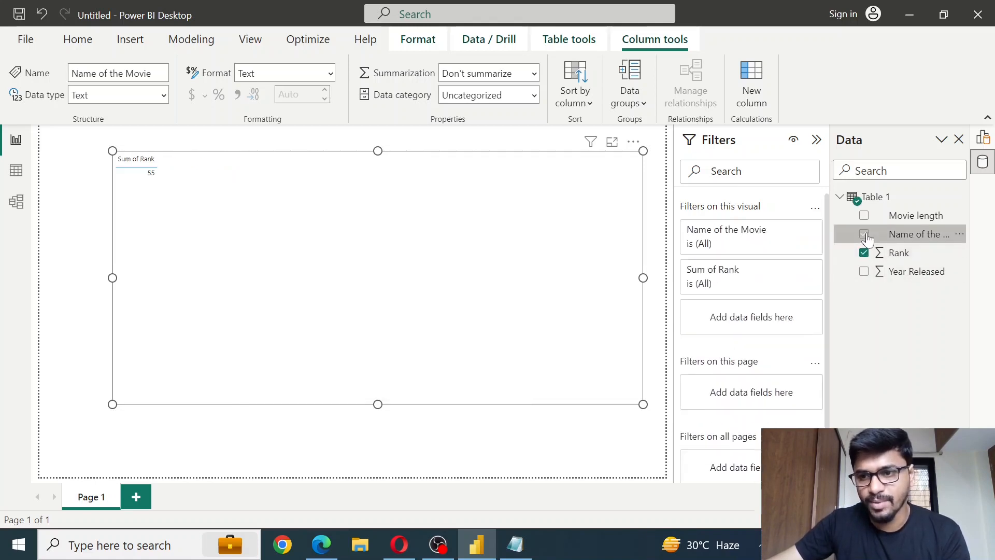
{"action": "left_click", "coordinate": [864, 271]}
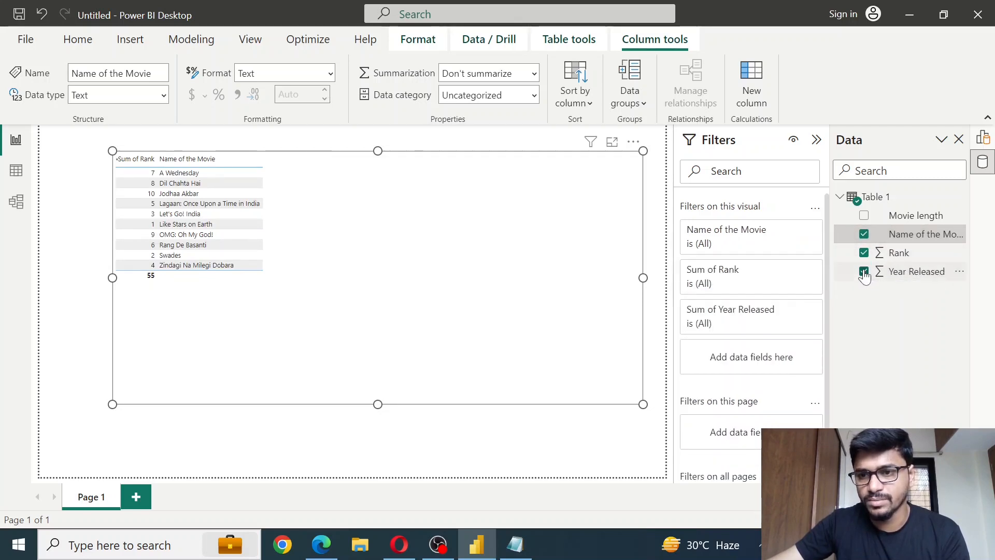
{"action": "left_click", "coordinate": [864, 216]}
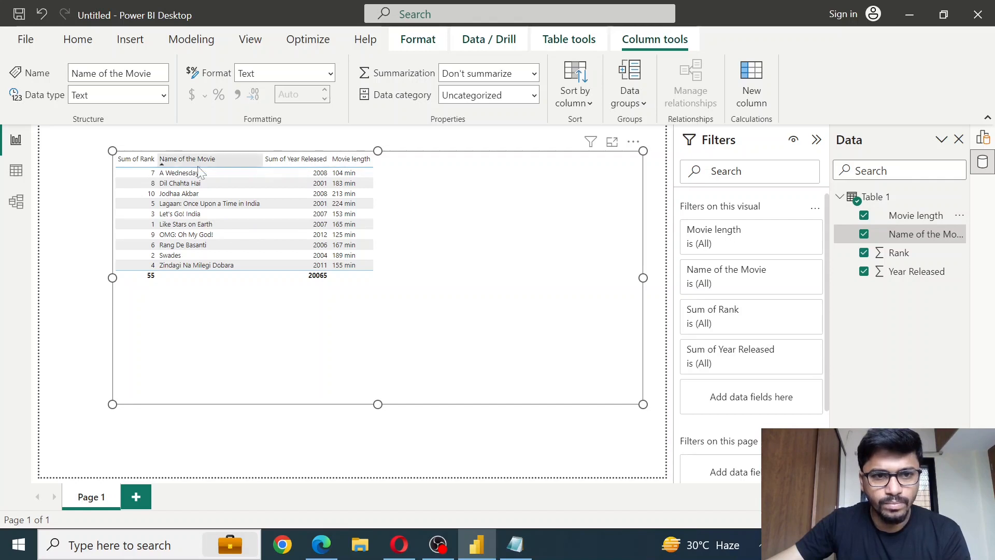
{"action": "left_click", "coordinate": [136, 160]}
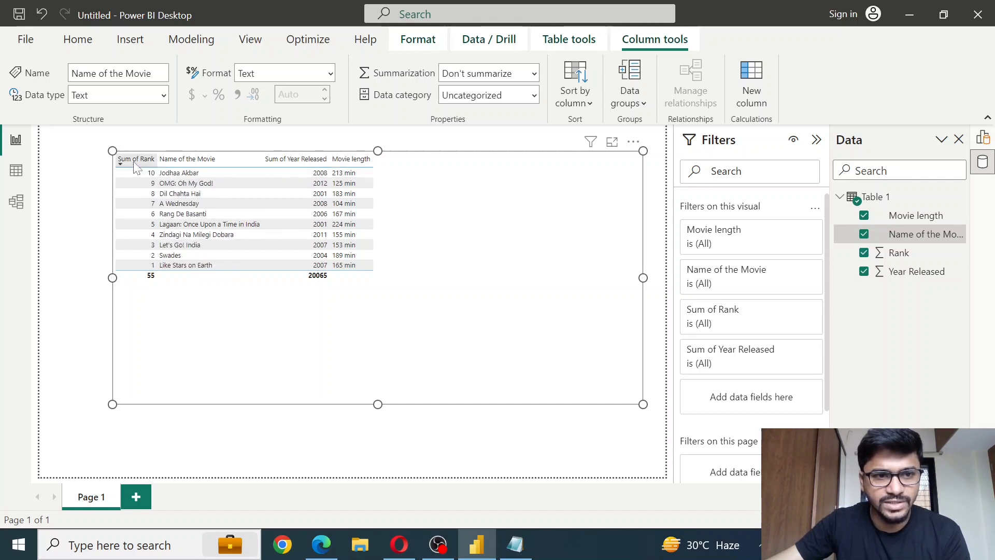
{"action": "left_click", "coordinate": [135, 162]}
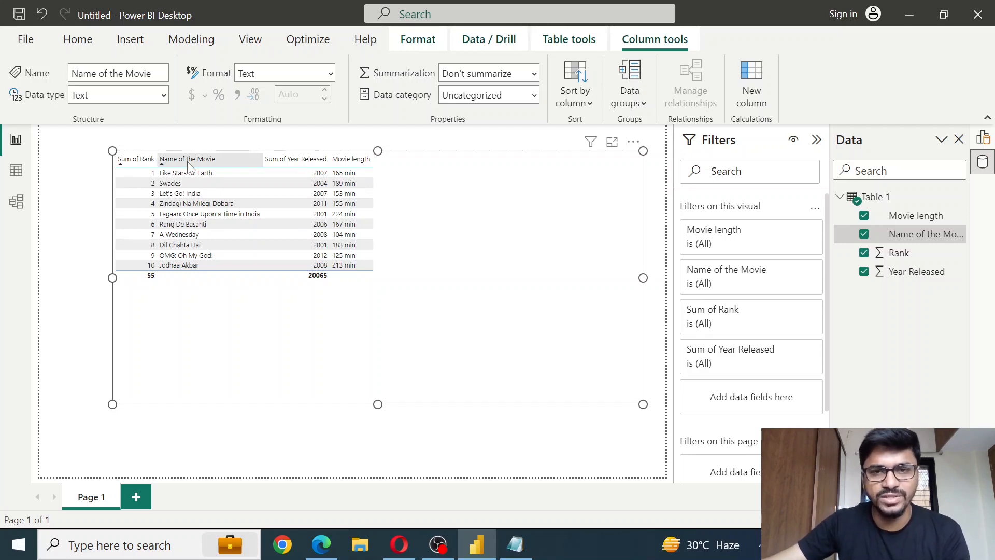
Step: Open the table visual's formatting options and set the column headers' font size to 15
{"action": "right_click", "coordinate": [132, 163]}
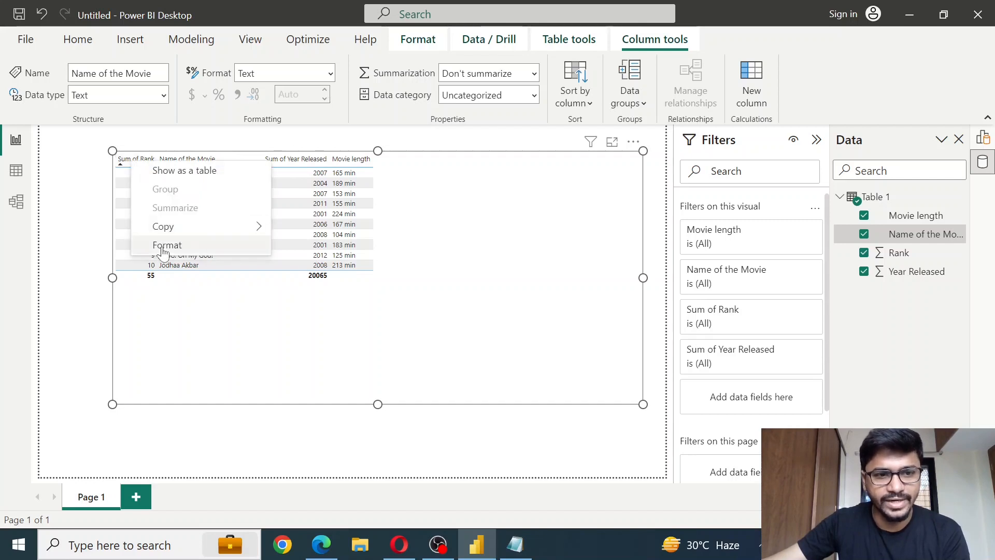
{"action": "left_click", "coordinate": [163, 248]}
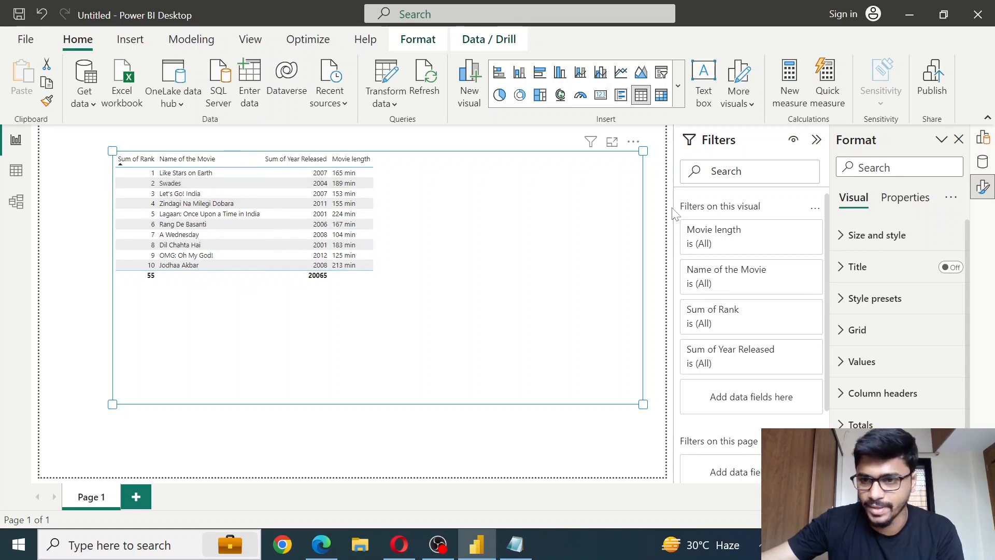
{"action": "scroll", "coordinate": [899, 339], "scroll_direction": "down", "scroll_amount": 2}
{"action": "scroll", "coordinate": [900, 340], "scroll_direction": "down", "scroll_amount": 1}
{"action": "scroll", "coordinate": [881, 259], "scroll_direction": "up", "scroll_amount": 2}
{"action": "scroll", "coordinate": [902, 342], "scroll_direction": "down", "scroll_amount": 2}
{"action": "scroll", "coordinate": [906, 347], "scroll_direction": "up", "scroll_amount": 2}
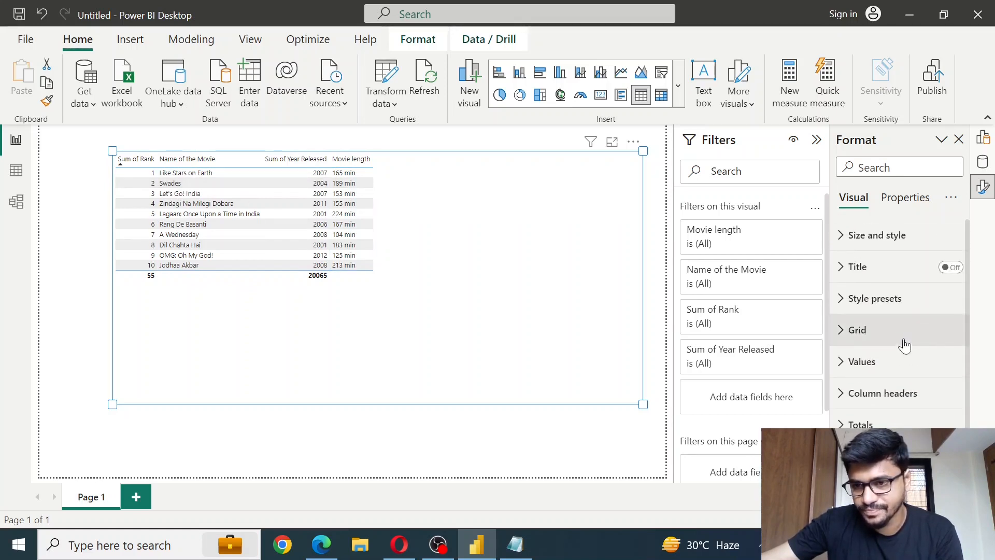
{"action": "left_click", "coordinate": [845, 395]}
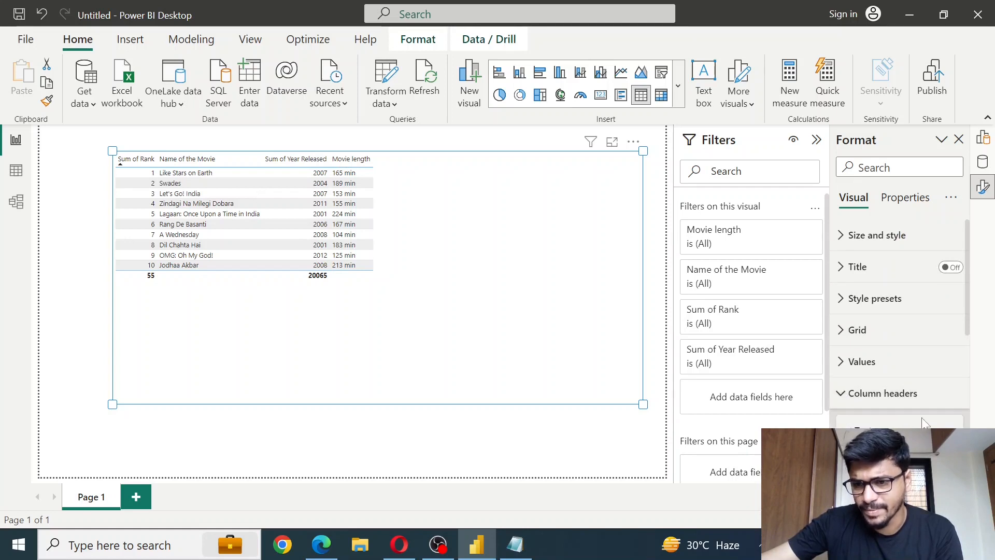
{"action": "scroll", "coordinate": [921, 418], "scroll_direction": "down", "scroll_amount": 1}
{"action": "double_click", "coordinate": [928, 386]}
{"action": "type", "text": "15"}
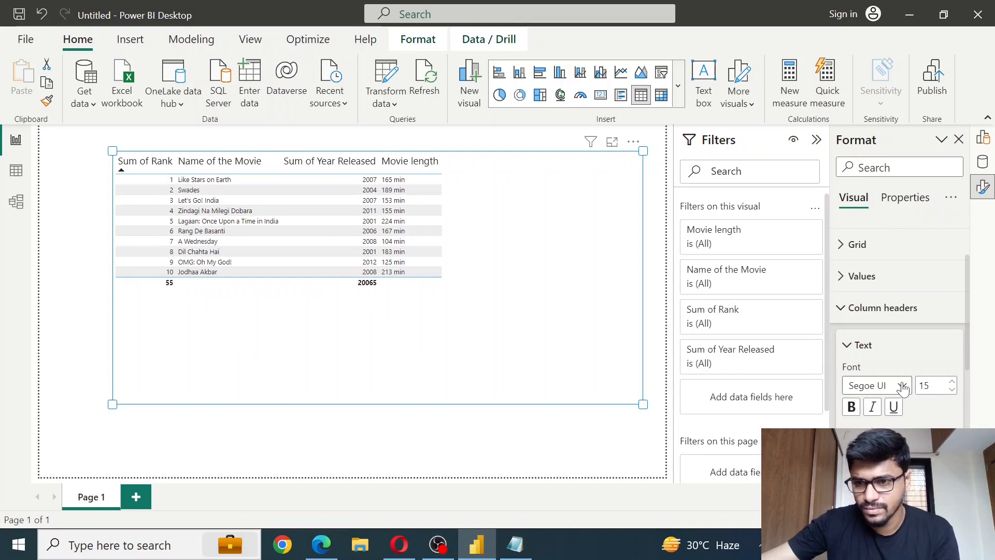
Step: Change the column headers' font to Arial and make it bold
{"action": "left_click", "coordinate": [902, 385]}
{"action": "scroll", "coordinate": [882, 221], "scroll_direction": "up", "scroll_amount": 3}
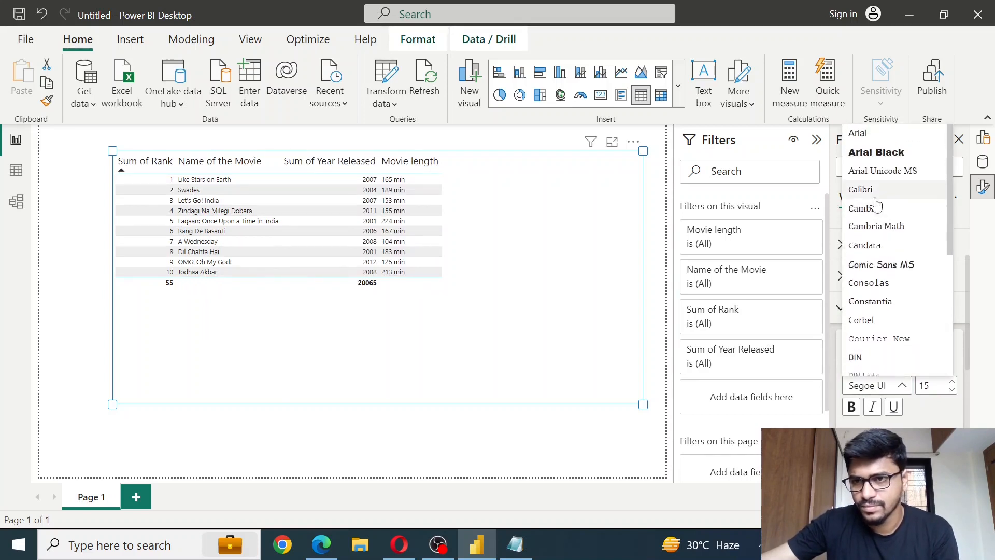
{"action": "left_click", "coordinate": [856, 135]}
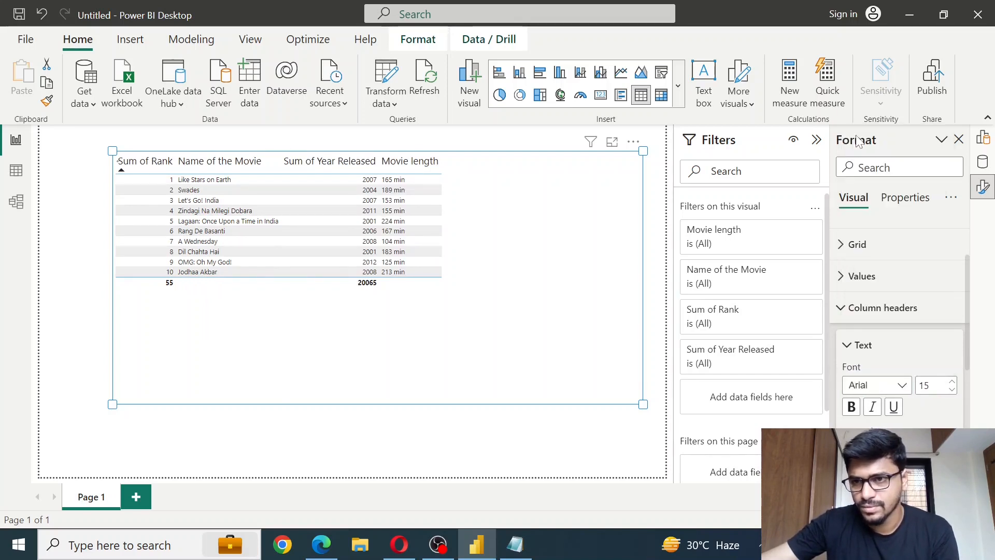
{"action": "left_click", "coordinate": [852, 408]}
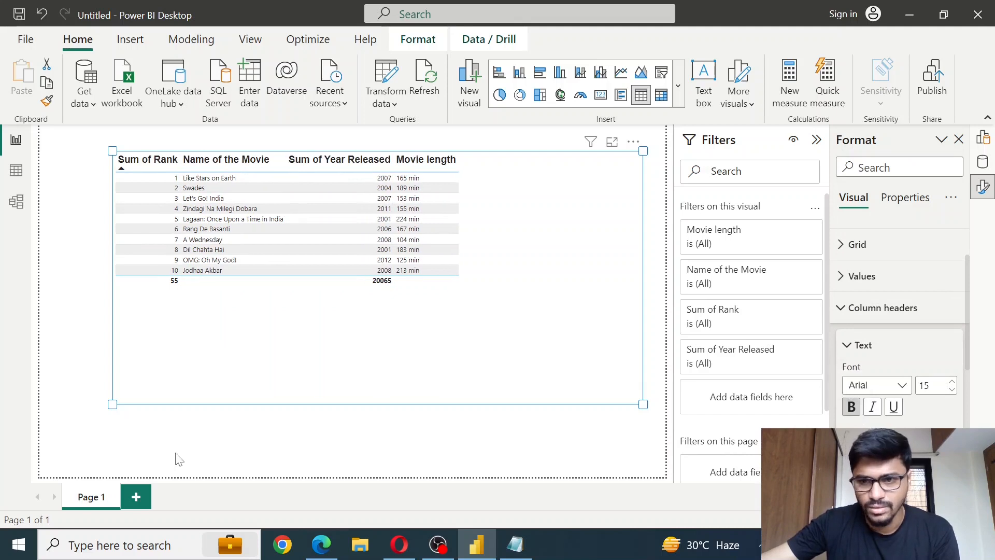
Step: Format the table visual's values in Arial, setting the font size to 12 and raising it to 13
{"action": "left_click", "coordinate": [846, 346]}
{"action": "left_click", "coordinate": [841, 277]}
{"action": "double_click", "coordinate": [926, 354]}
{"action": "type", "text": "12"}
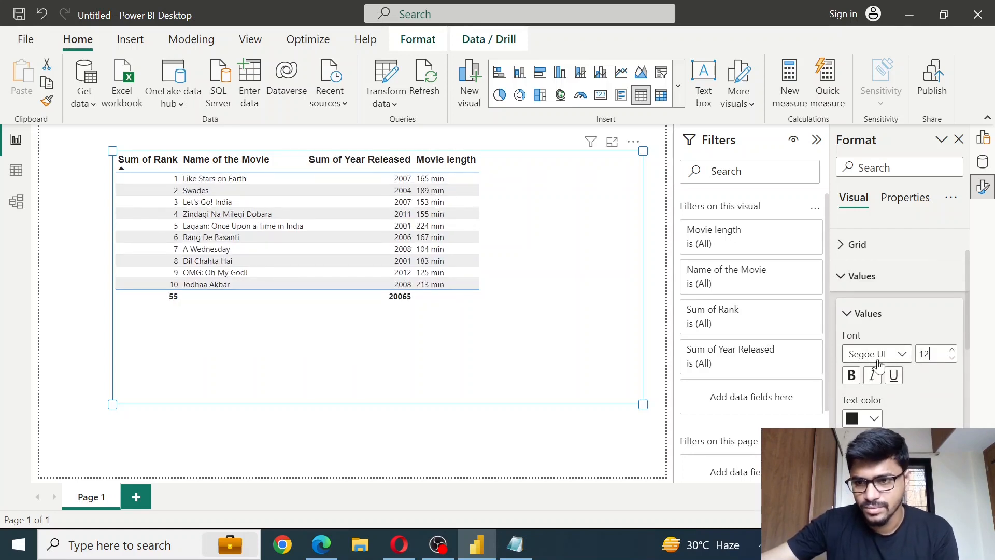
{"action": "left_click", "coordinate": [901, 358]}
{"action": "scroll", "coordinate": [876, 172], "scroll_direction": "up", "scroll_amount": 5}
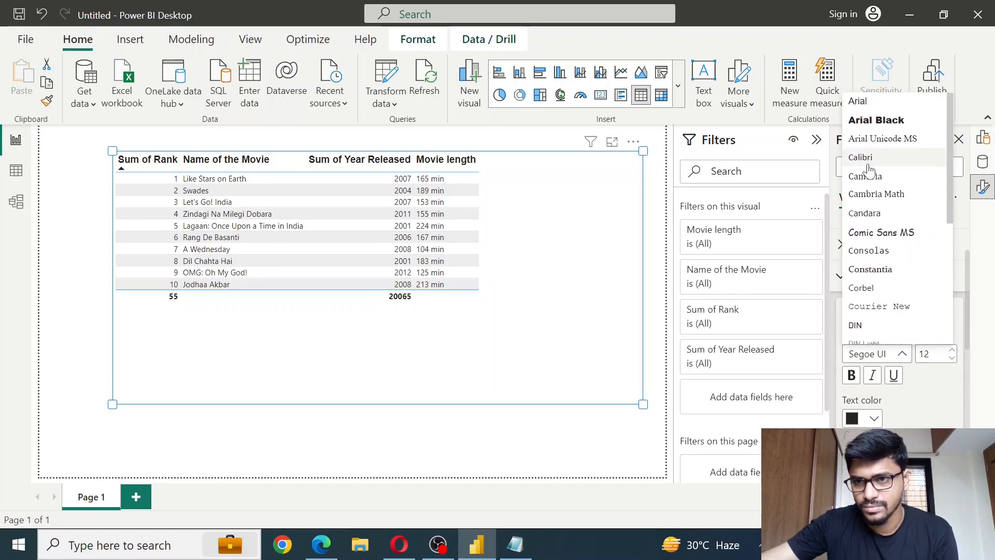
{"action": "left_click", "coordinate": [868, 102]}
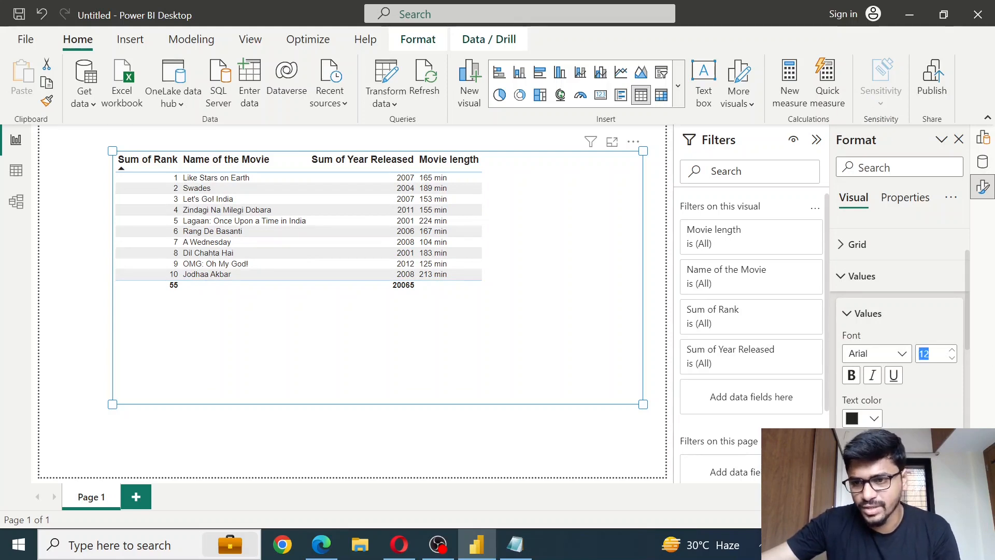
{"action": "left_click", "coordinate": [952, 351]}
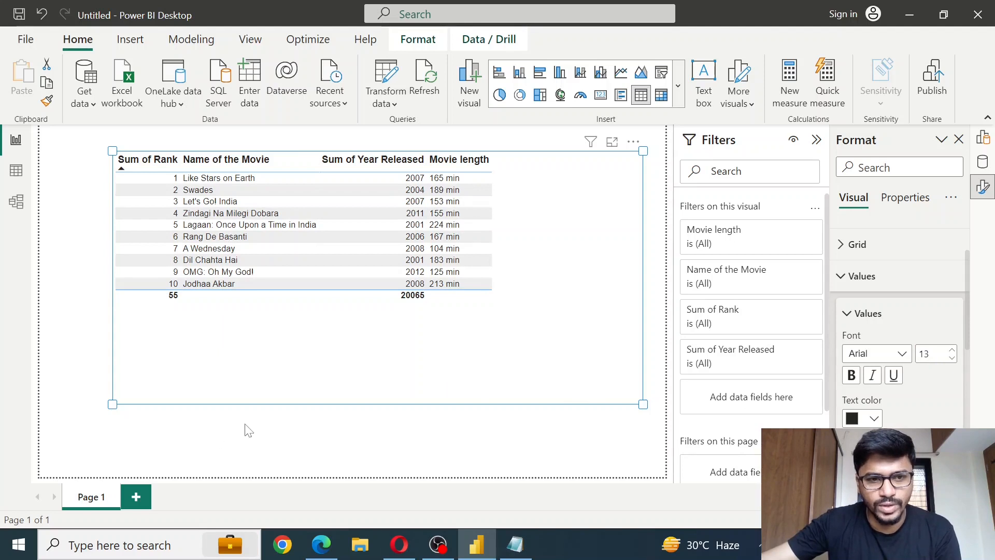
Step: Turn off the totals row values of the table visual and deselect the visual
{"action": "left_click", "coordinate": [133, 333]}
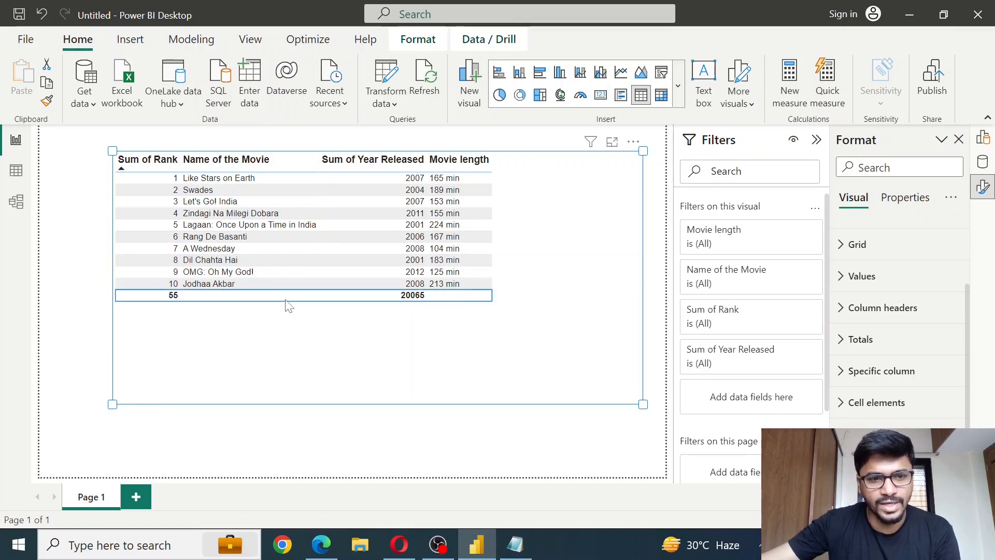
{"action": "left_click", "coordinate": [842, 342]}
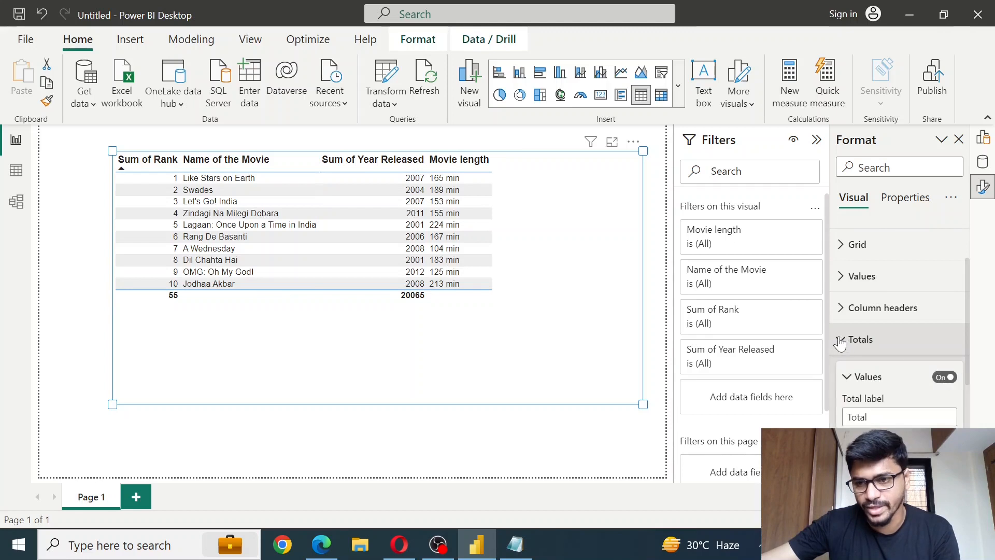
{"action": "scroll", "coordinate": [904, 365], "scroll_direction": "down", "scroll_amount": 1}
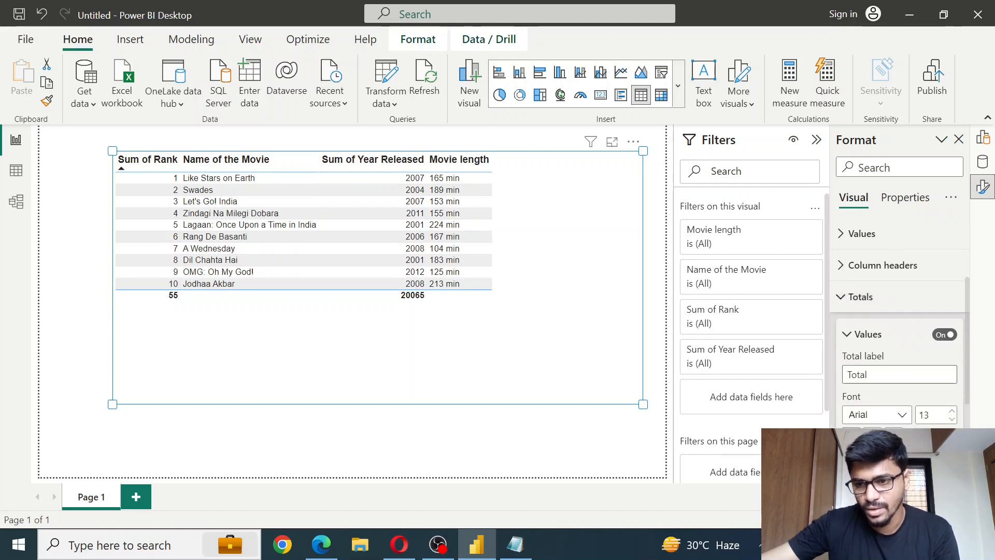
{"action": "left_click", "coordinate": [944, 335]}
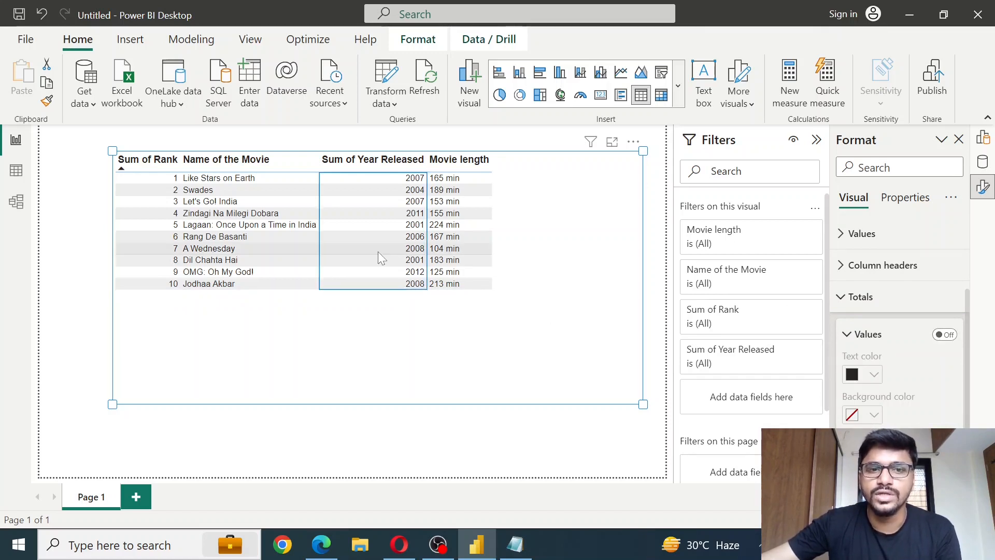
{"action": "key", "text": "Escape"}
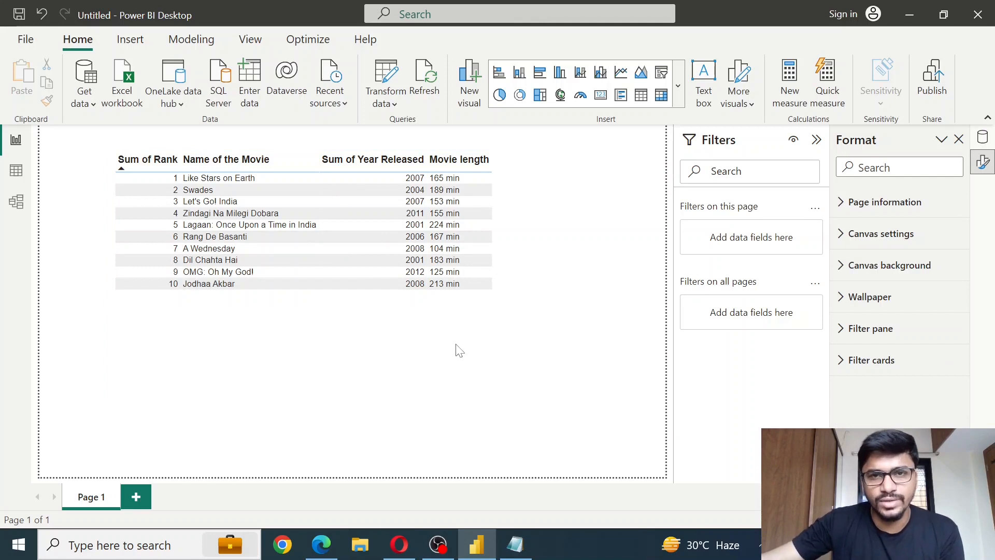